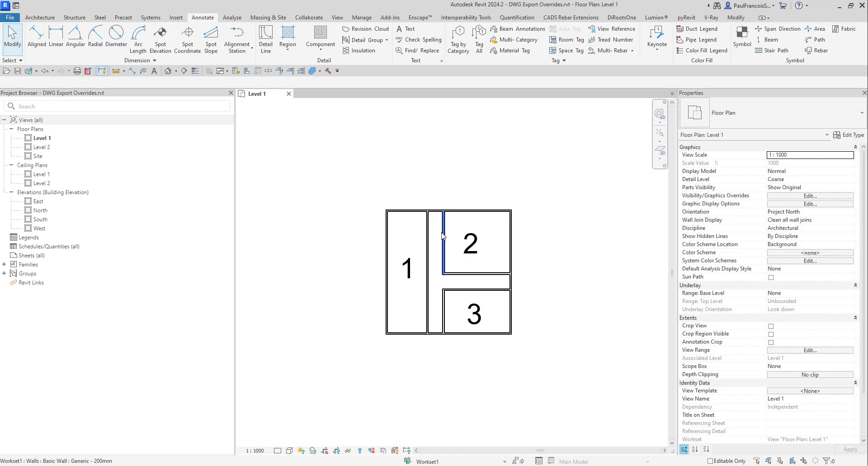
Start a CAD DWG export of the Level 1 plan and open the Modify DWG/DXF Export Setup dialog
click(10, 17)
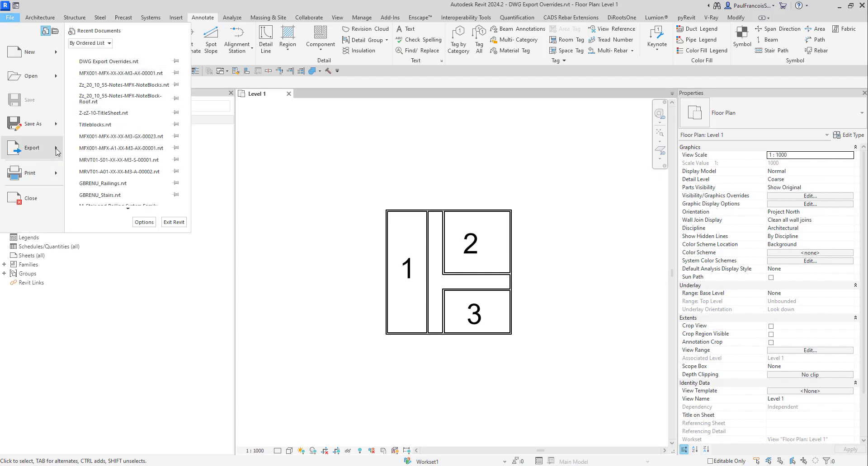
mouse_move(58, 148)
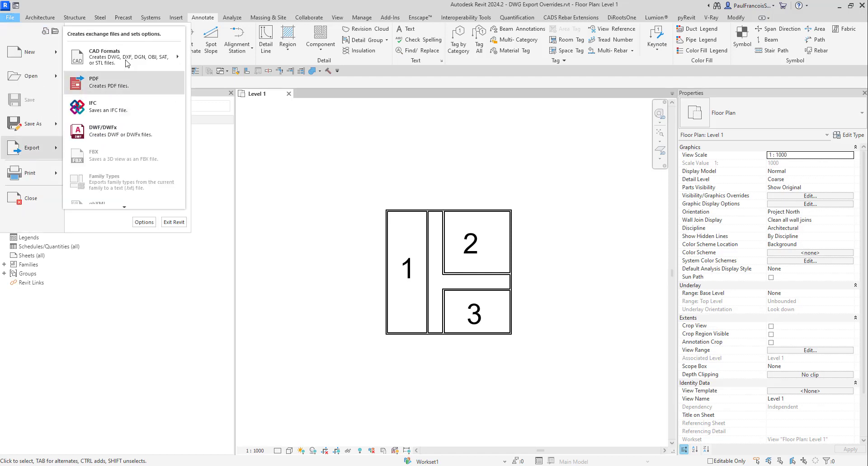
mouse_move(127, 63)
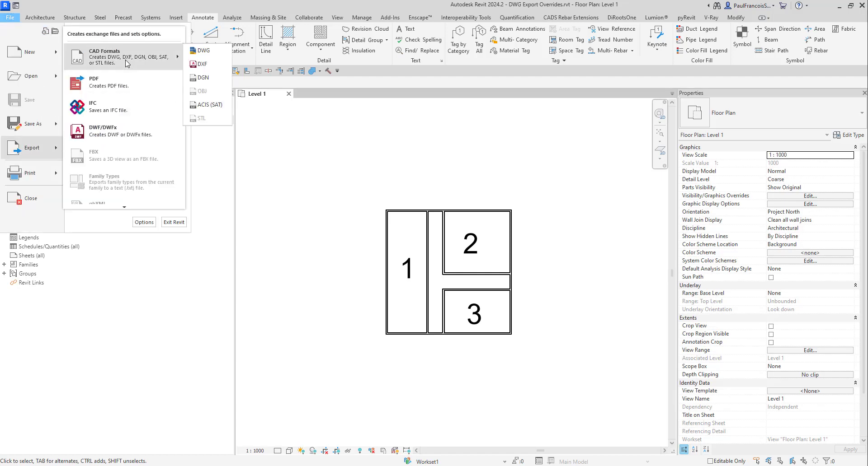
click(203, 50)
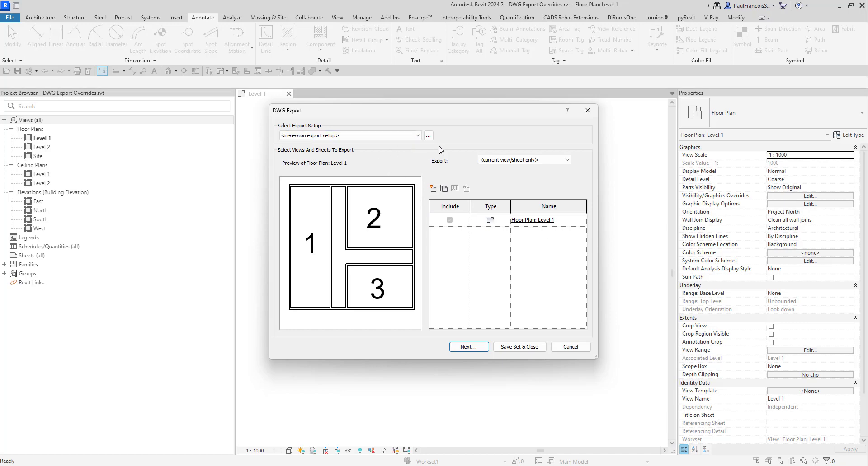
click(428, 136)
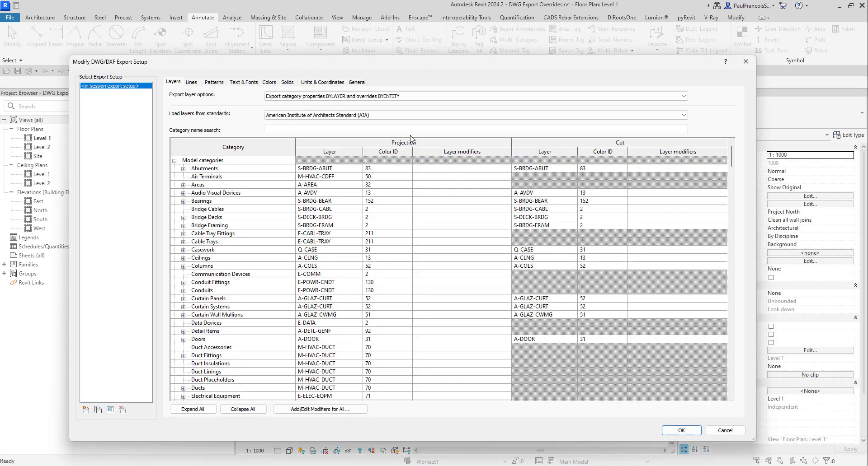
click(363, 116)
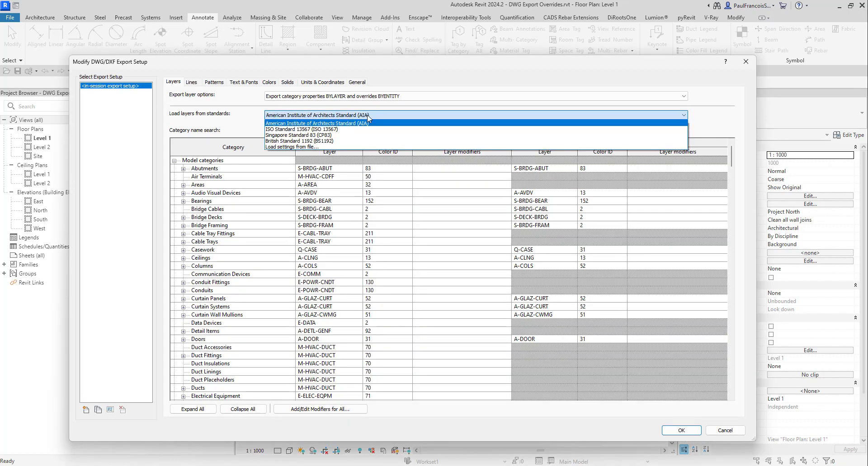
click(344, 130)
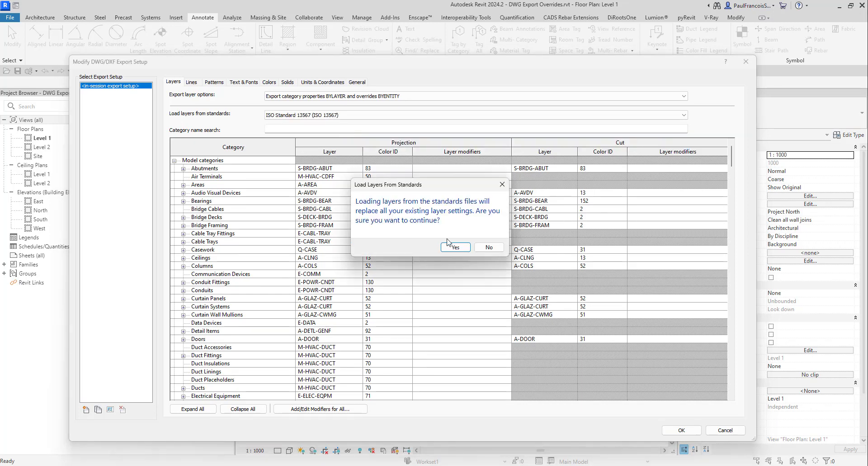
click(455, 248)
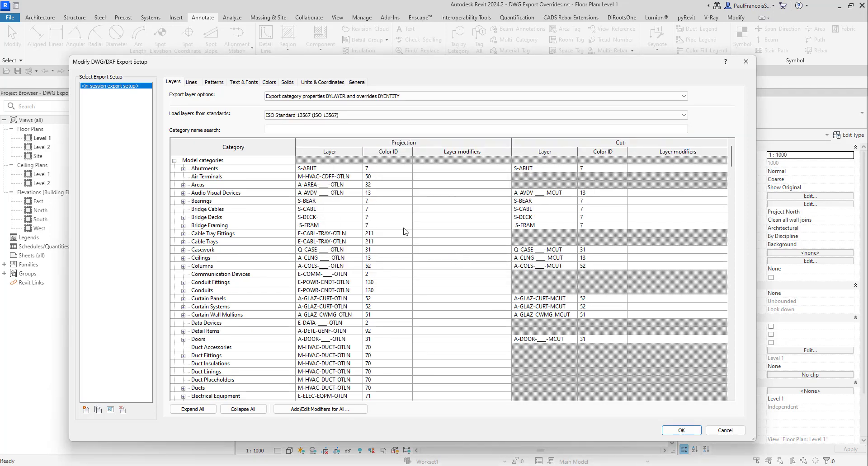
click(303, 117)
click(294, 135)
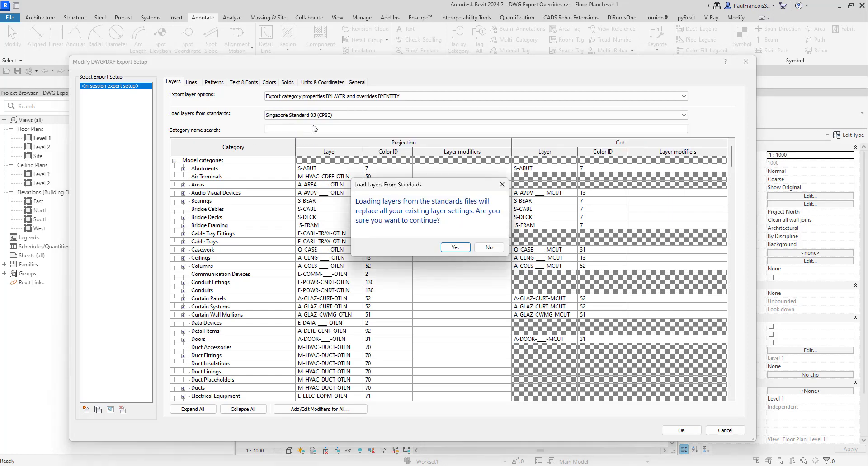
click(455, 248)
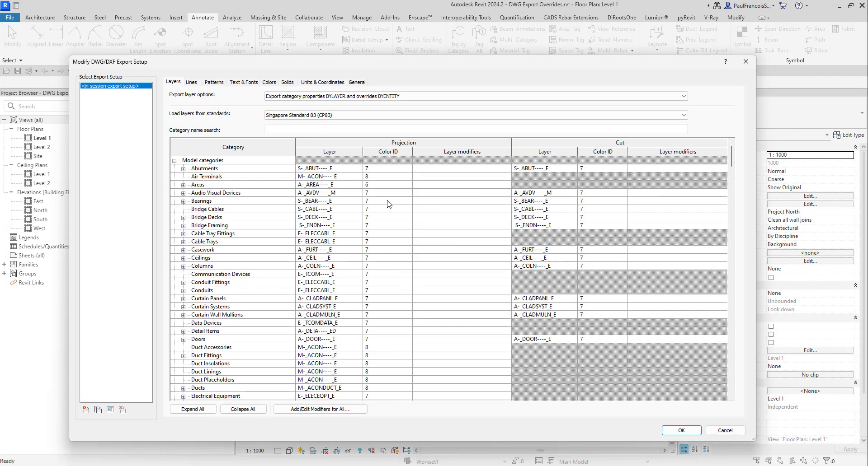
click(312, 117)
click(298, 140)
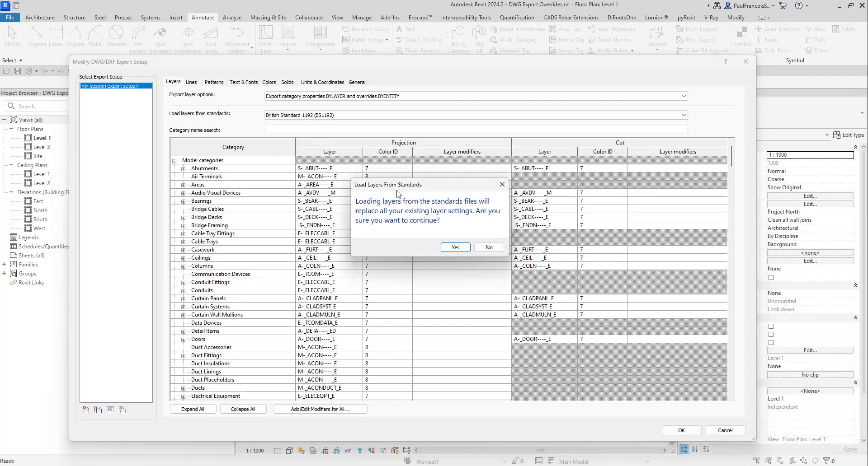
click(445, 249)
click(287, 115)
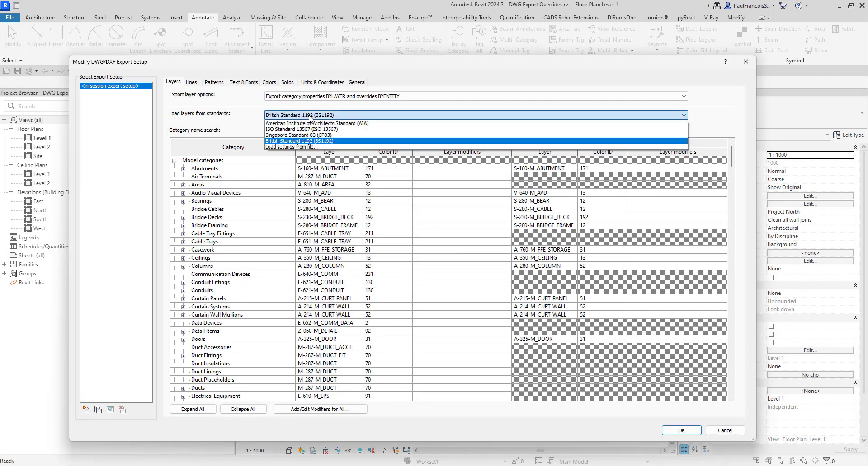
click(307, 125)
click(295, 117)
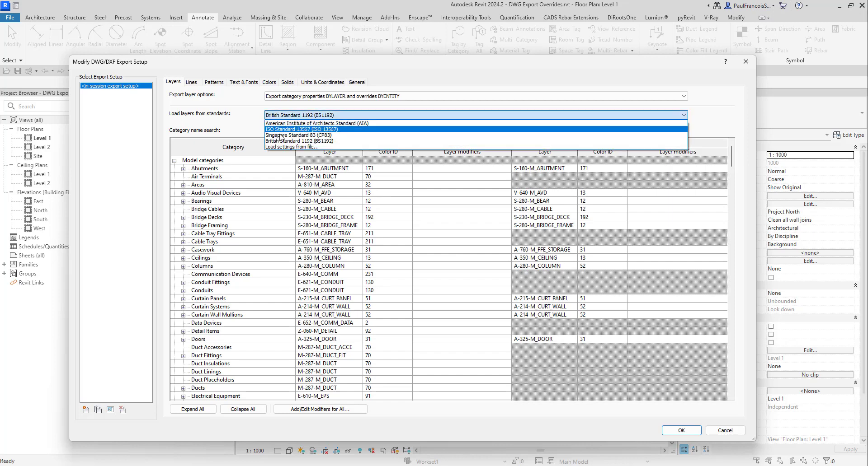
click(343, 123)
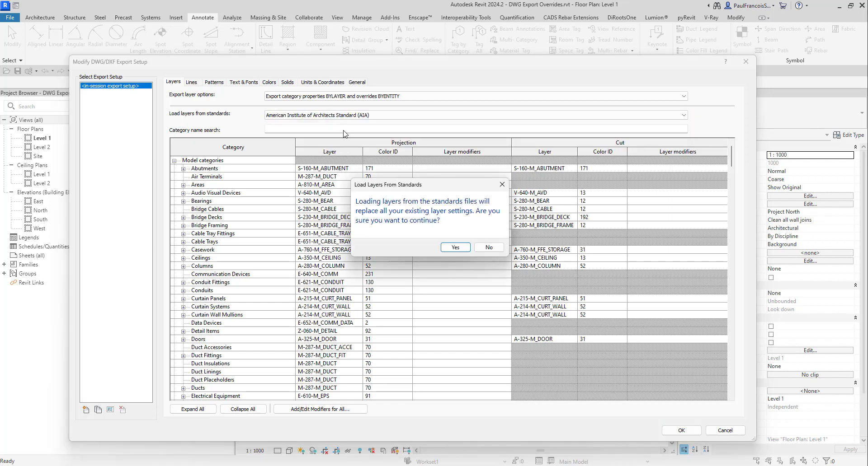
click(455, 247)
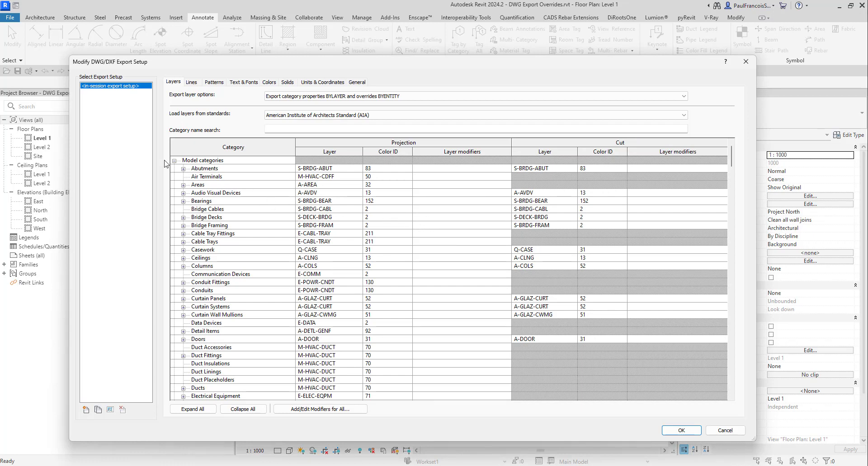
Add a new DWG export setup named Micrographics
click(86, 410)
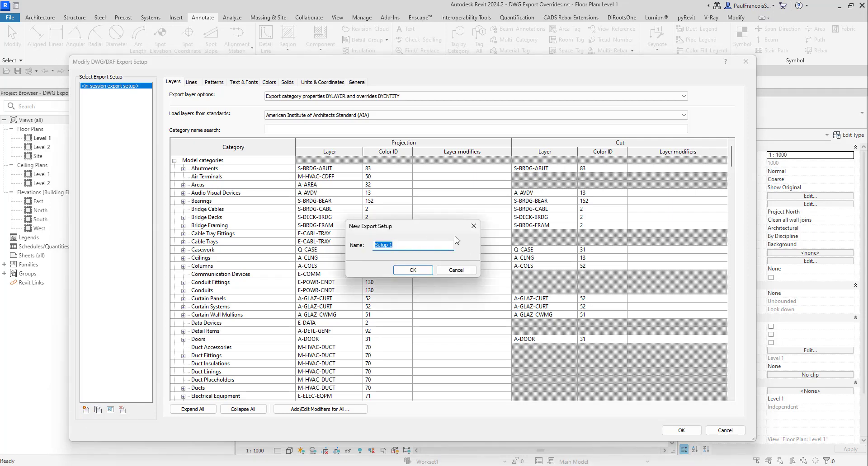
text(Micrgrpahics)
click(413, 270)
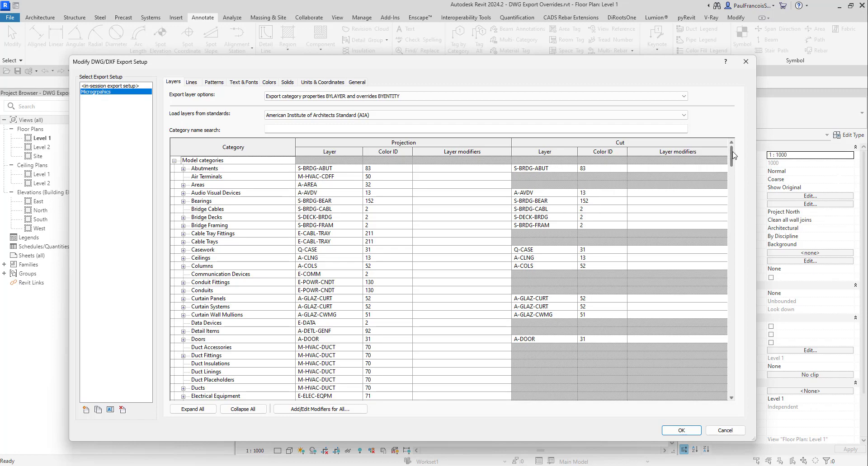
Scroll the layer table down to Walls and expand its subcategories
drag(733, 155, 722, 217)
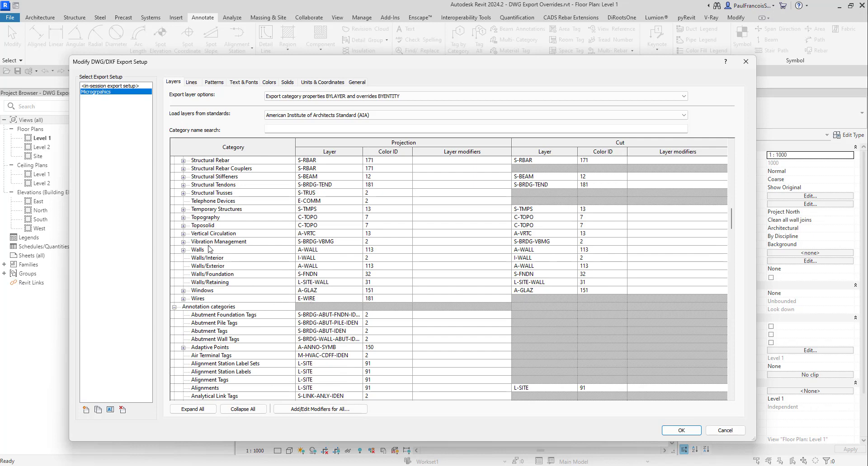
click(183, 250)
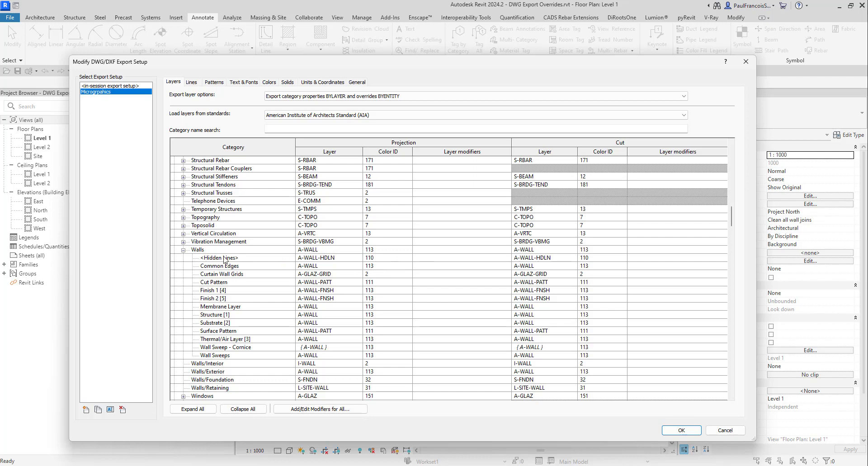
Add the {Workset} modifier, with a separator, to the Walls projection layer name
click(427, 251)
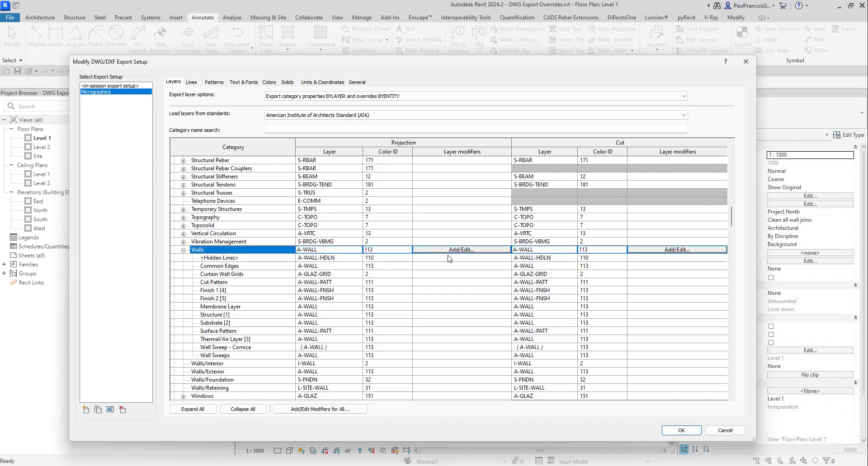
click(464, 251)
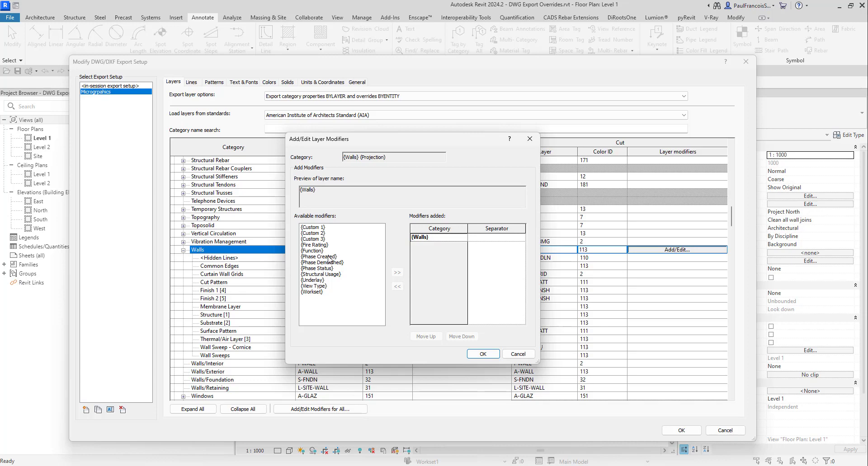
click(320, 293)
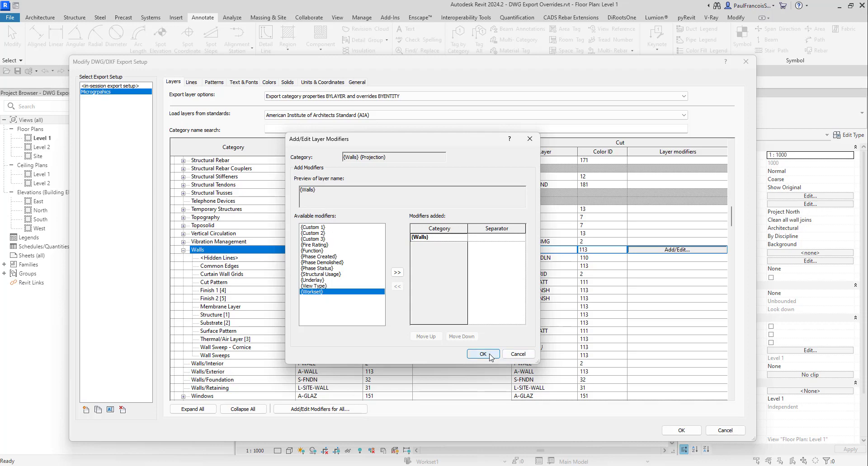
click(397, 273)
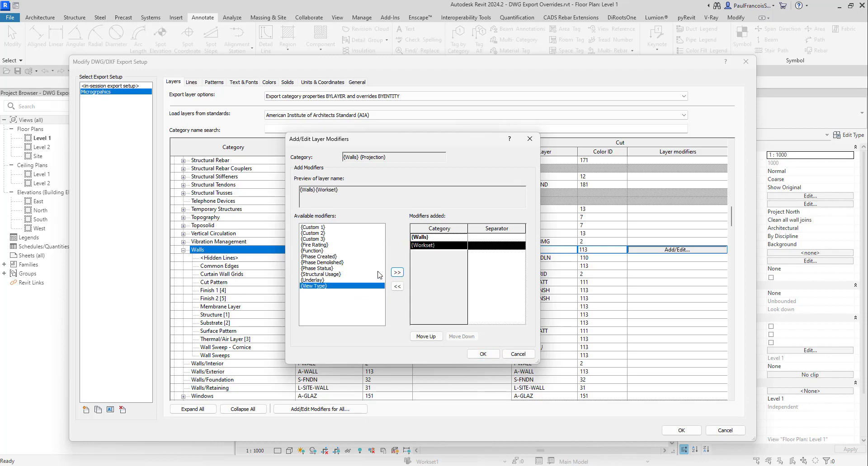
click(468, 238)
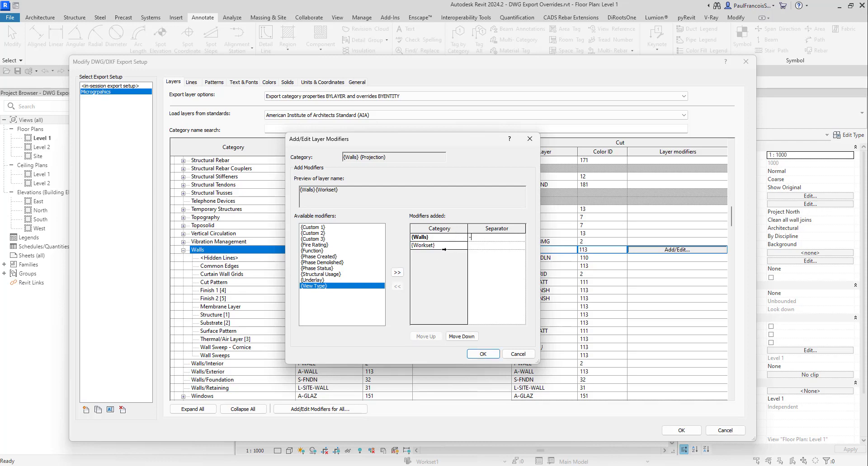
click(482, 355)
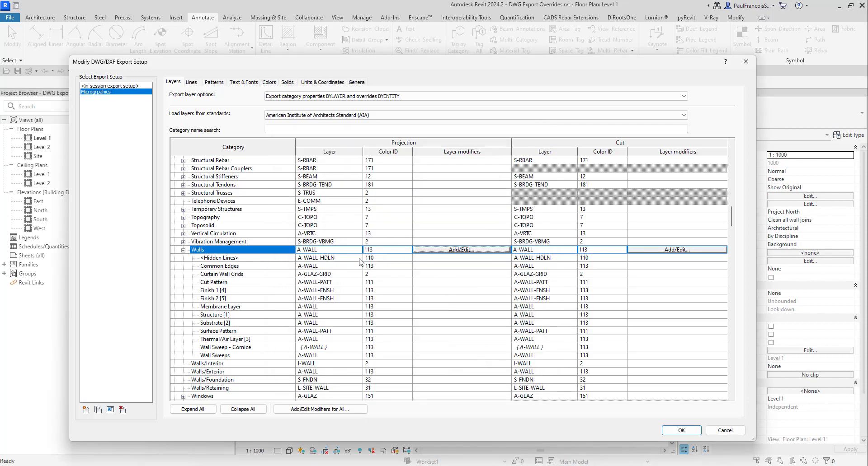
Review the Custom 1–3 modifier rows and expand the Workset modifier category
scroll(228, 277, down, 2)
scroll(229, 277, down, 9)
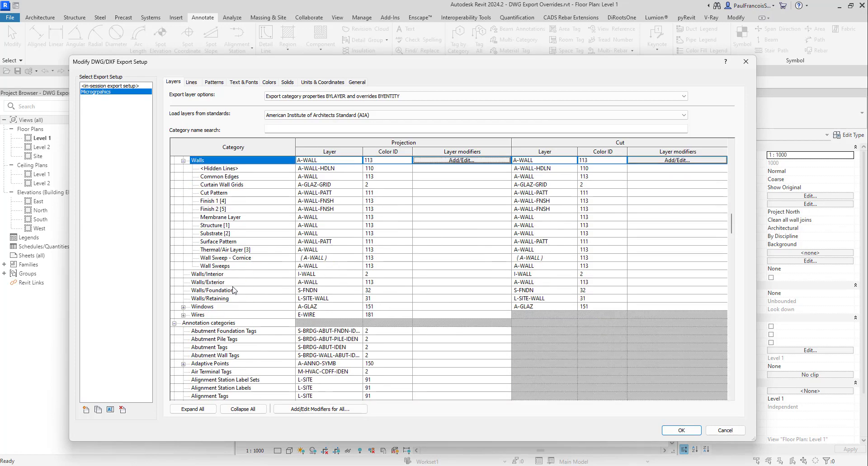
scroll(240, 292, down, 13)
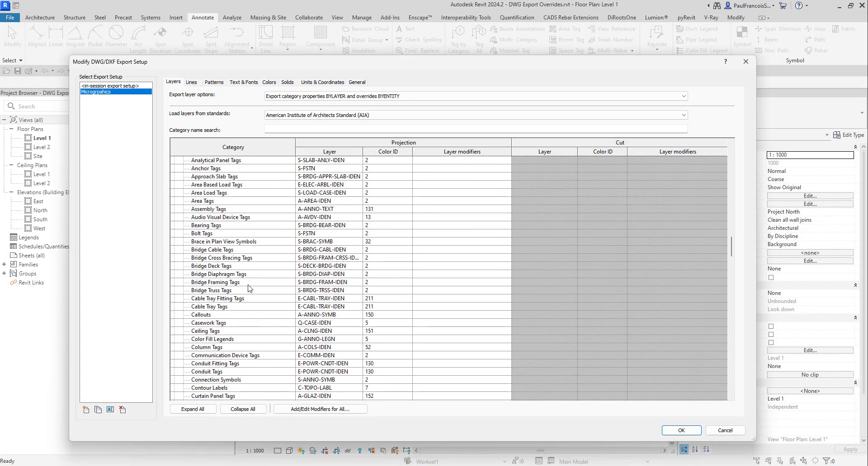
drag(727, 264, 722, 387)
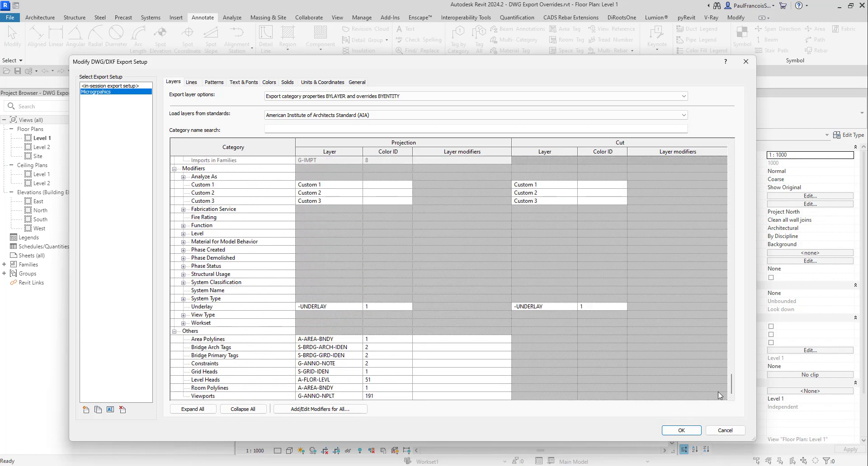
scroll(254, 310, up, 2)
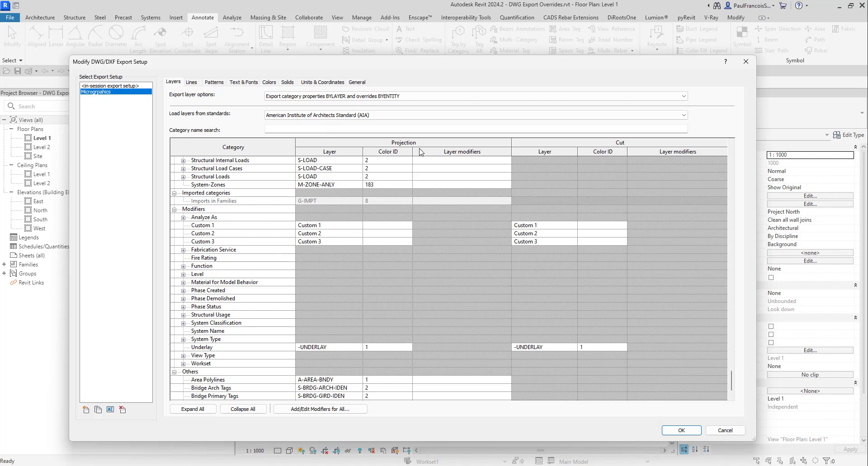
click(331, 228)
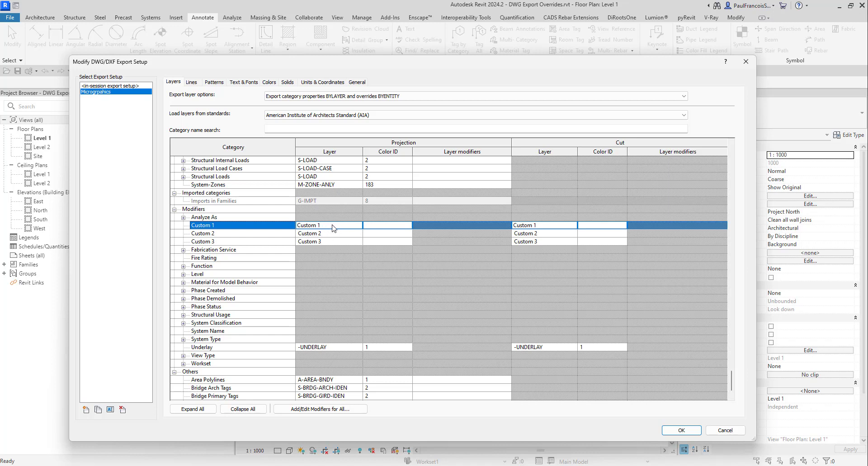
click(247, 234)
click(241, 244)
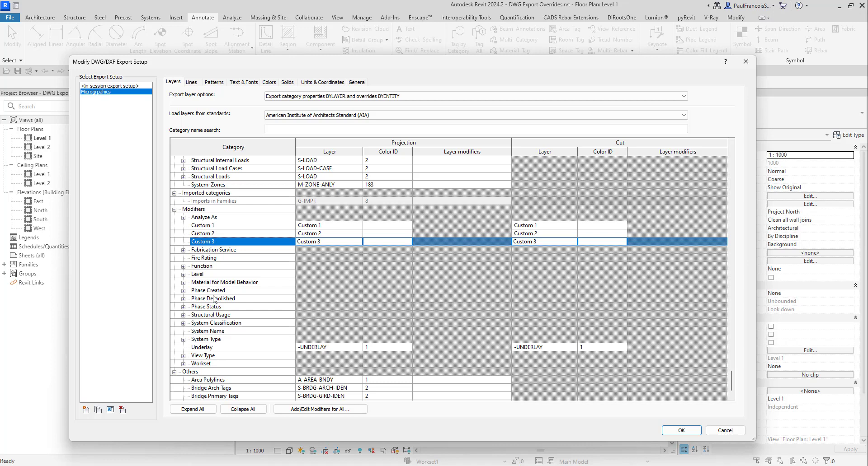
click(183, 364)
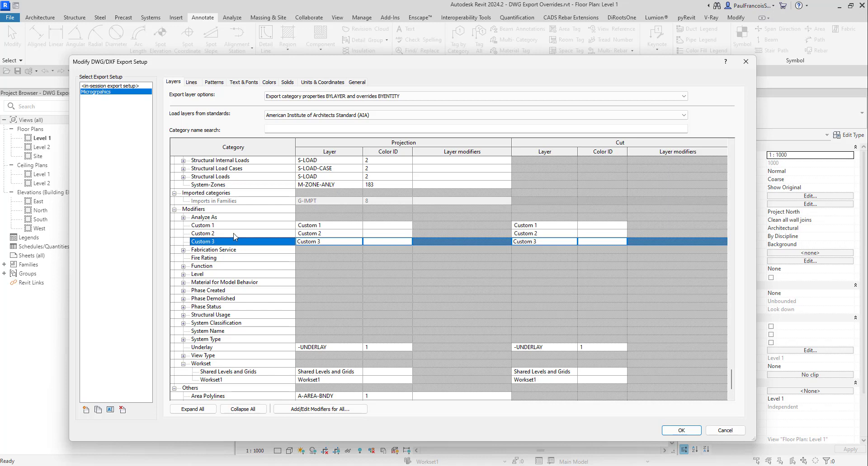
Scroll back up the layer table and accept the Micrographics export setup
scroll(234, 237, up, 1)
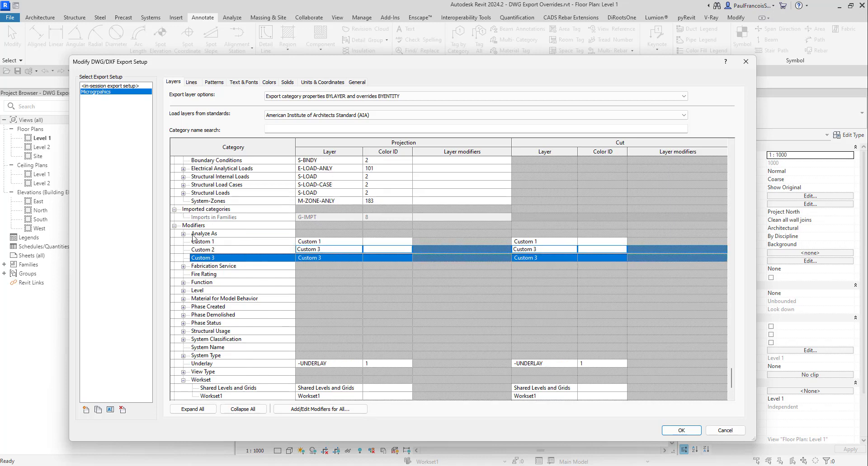
scroll(246, 219, up, 8)
scroll(247, 219, up, 13)
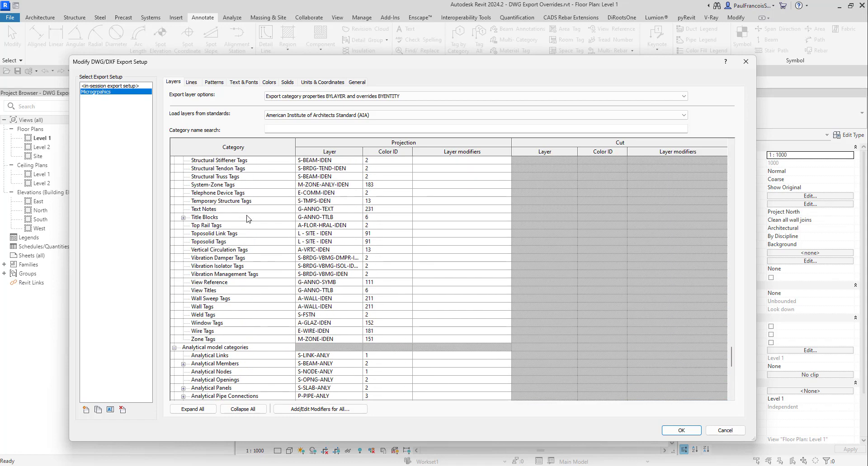
scroll(294, 201, up, 4)
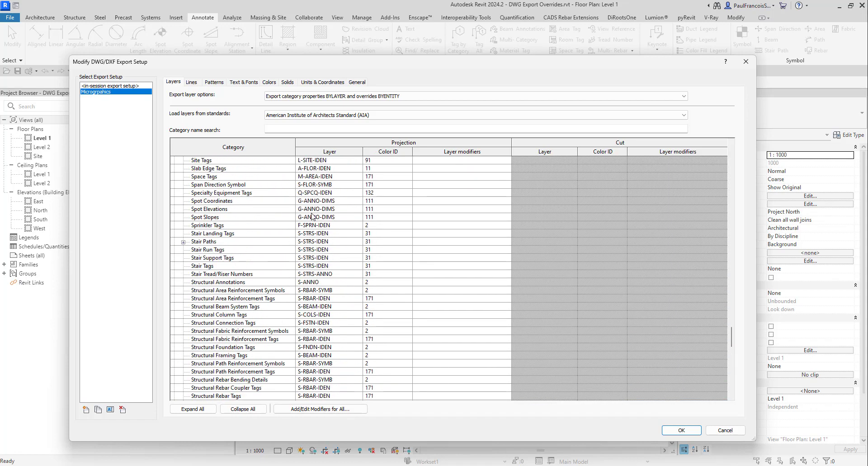
scroll(221, 144, up, 2)
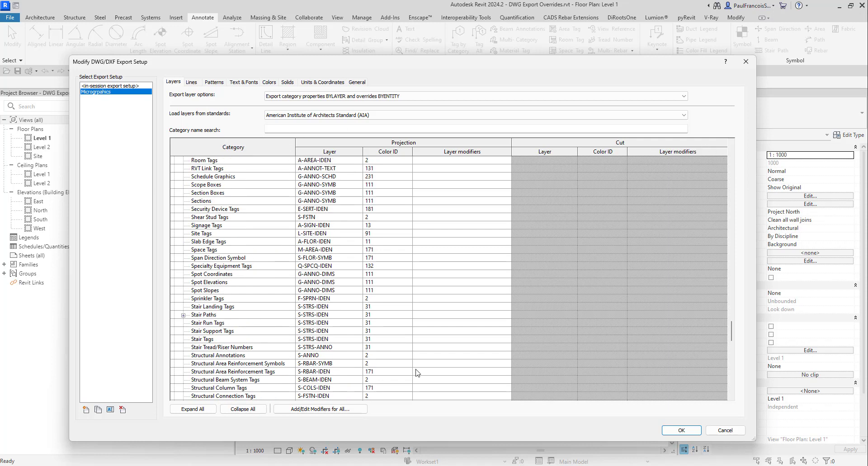
click(681, 432)
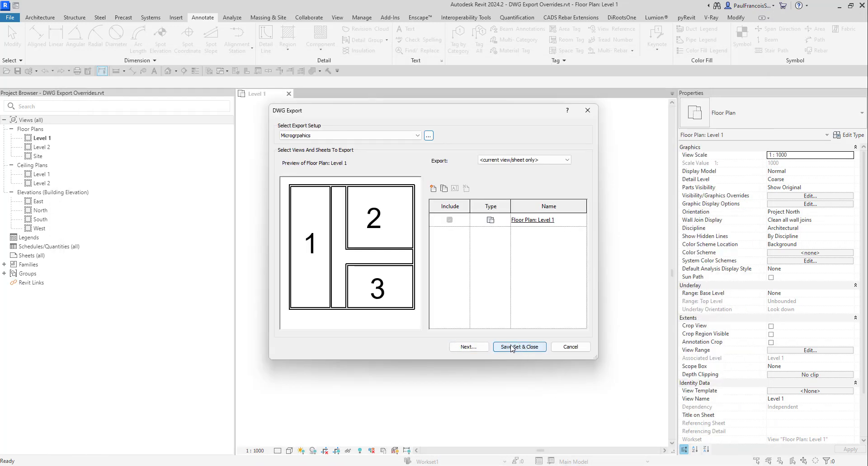
Save the Level 1 plan as an AutoCAD 2018 DWG with the default file name
click(473, 347)
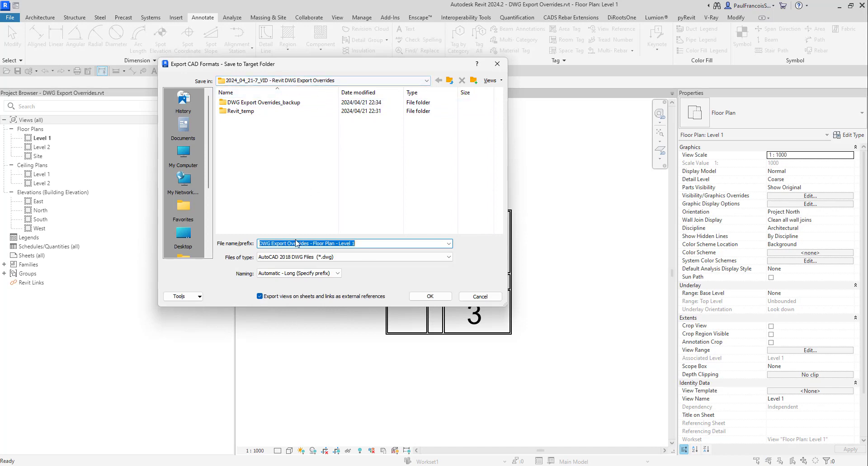
click(430, 296)
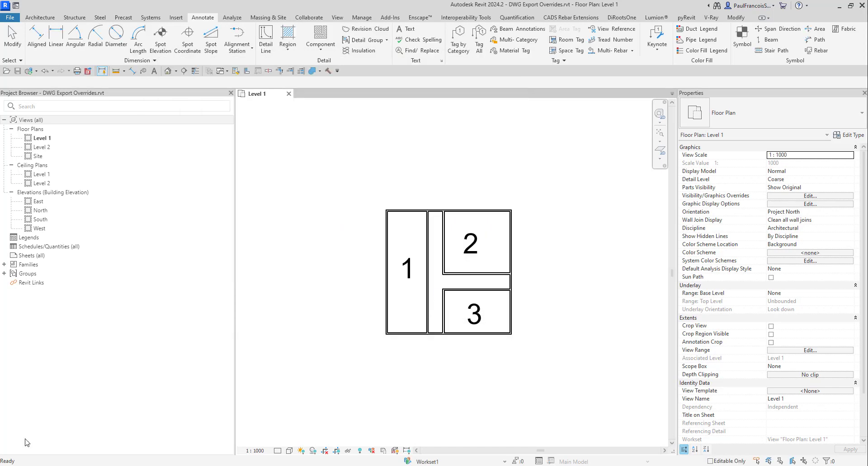
key(super)
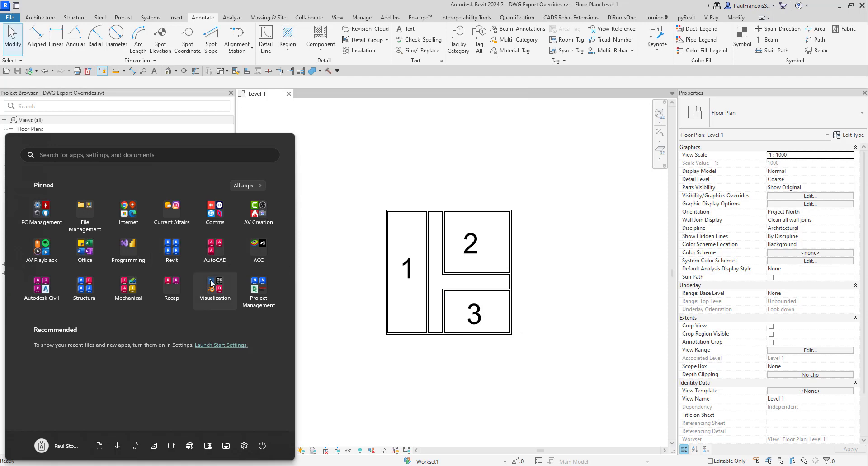
Open DWG Export Overrides - Floor Plan - Level 1.dwg in AutoCAD 2025 and check its layers
click(215, 251)
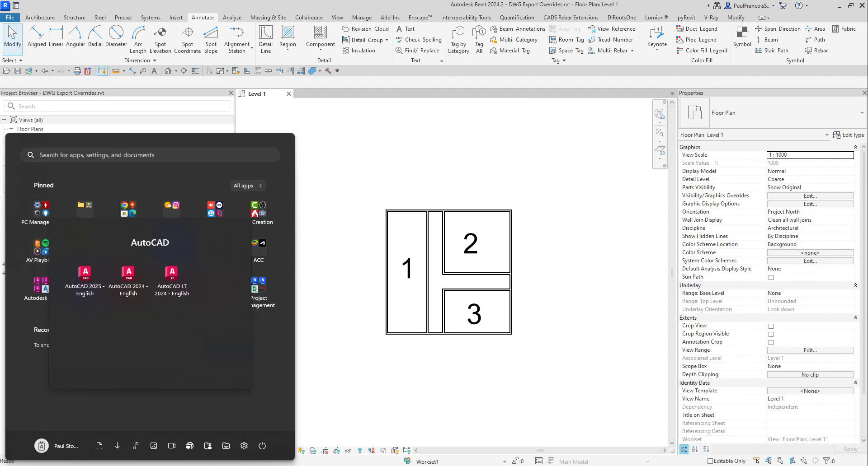
click(85, 275)
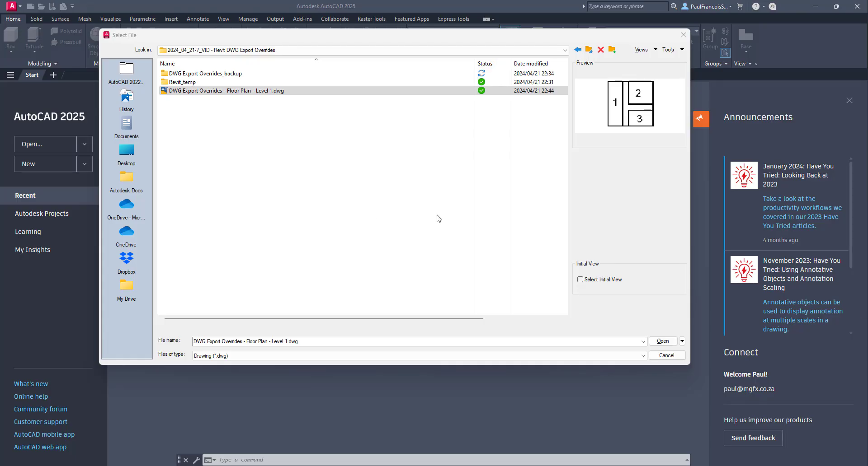
click(659, 341)
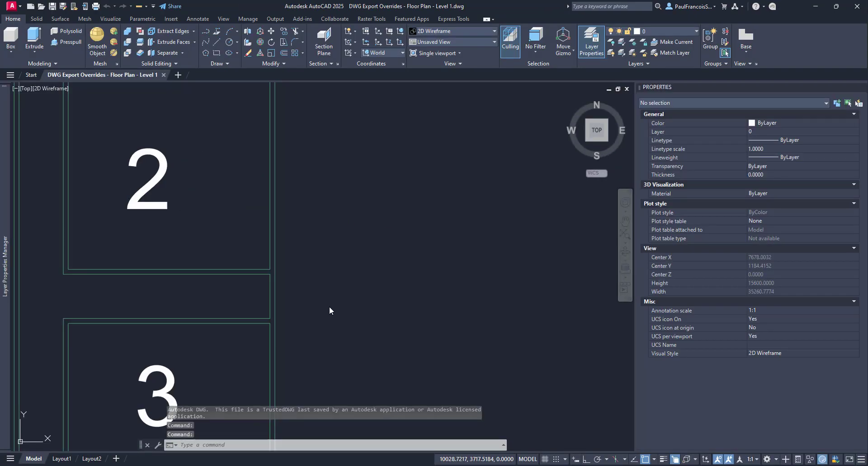
mouse_move(4, 234)
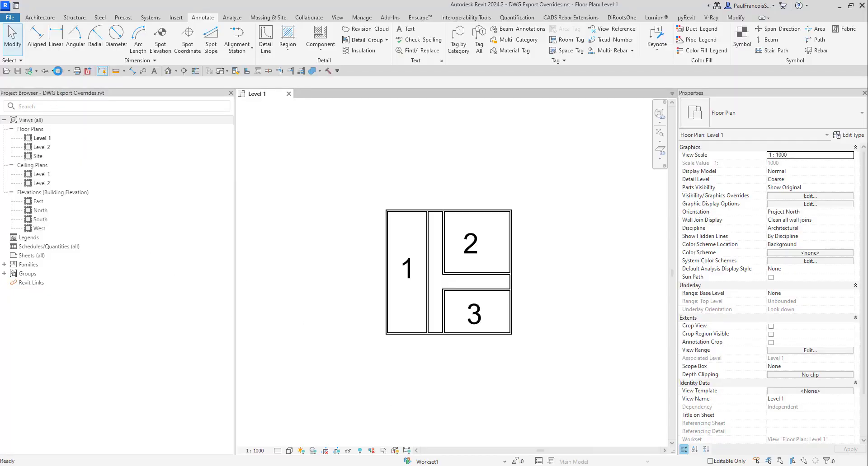
Reopen the Micrographics export setup and filter the category list by 'wall'
click(9, 17)
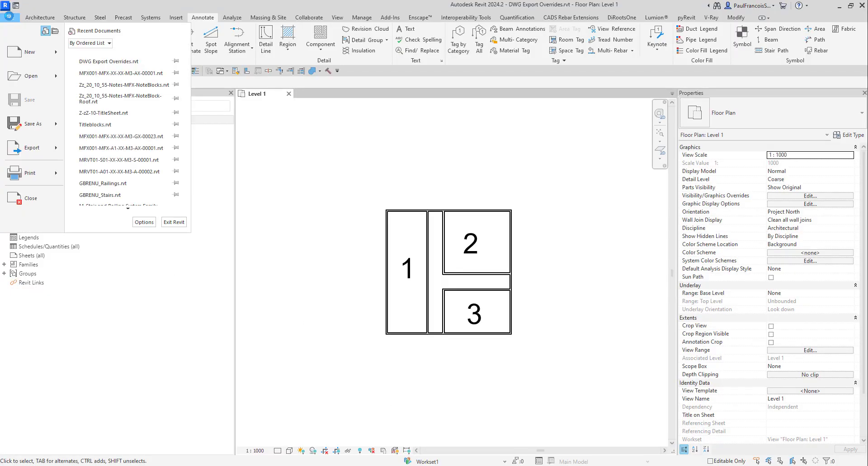
mouse_move(41, 147)
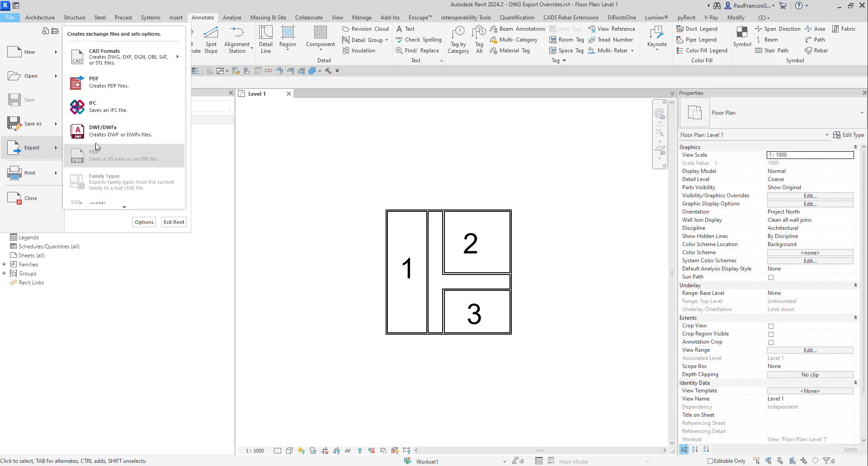
click(104, 57)
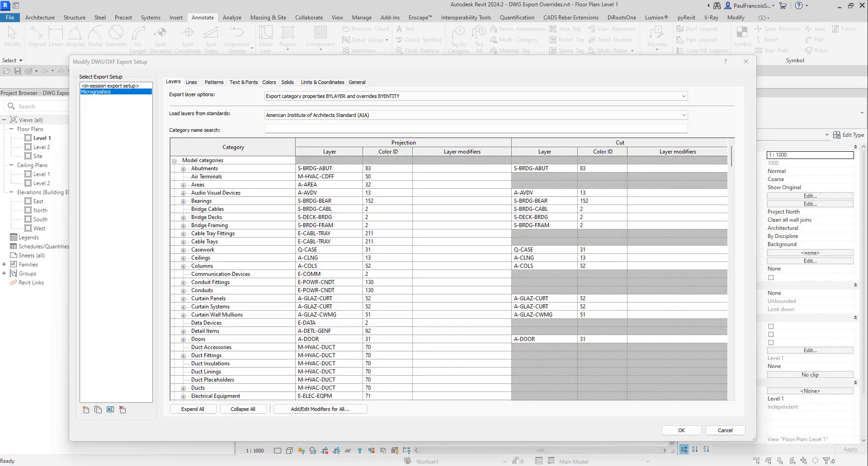
click(294, 128)
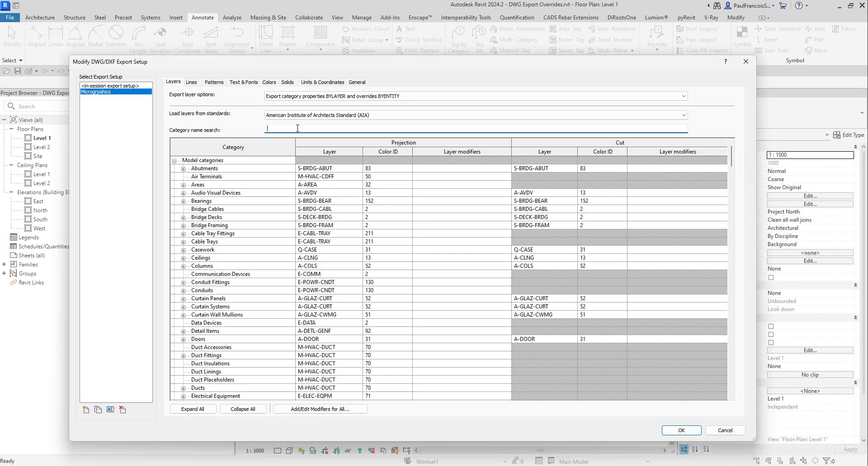
text(wall)
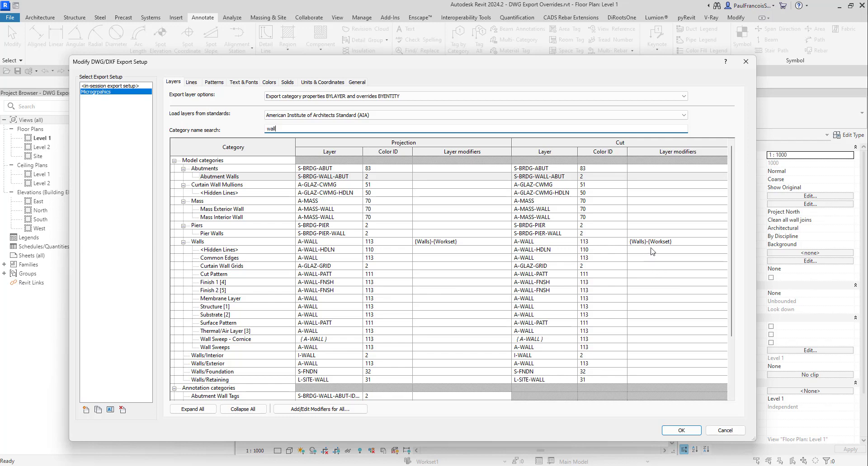
Add the {Workset} modifier to the Walls Hidden Lines cut layer name
click(685, 244)
click(685, 242)
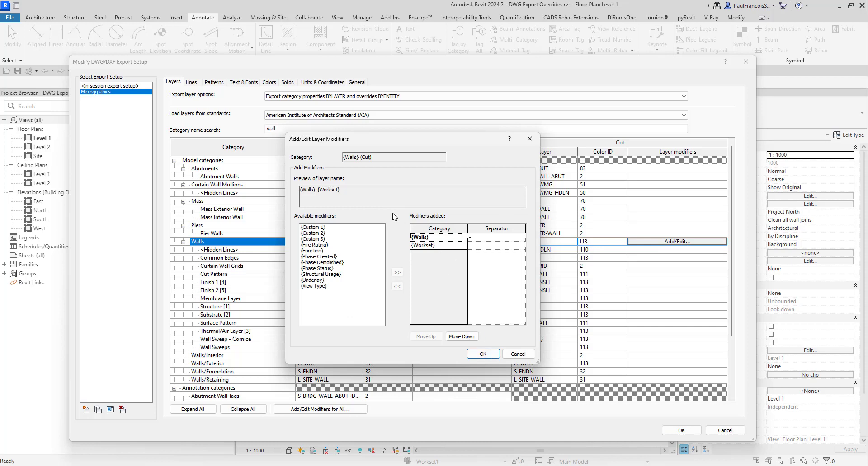
click(518, 354)
click(638, 250)
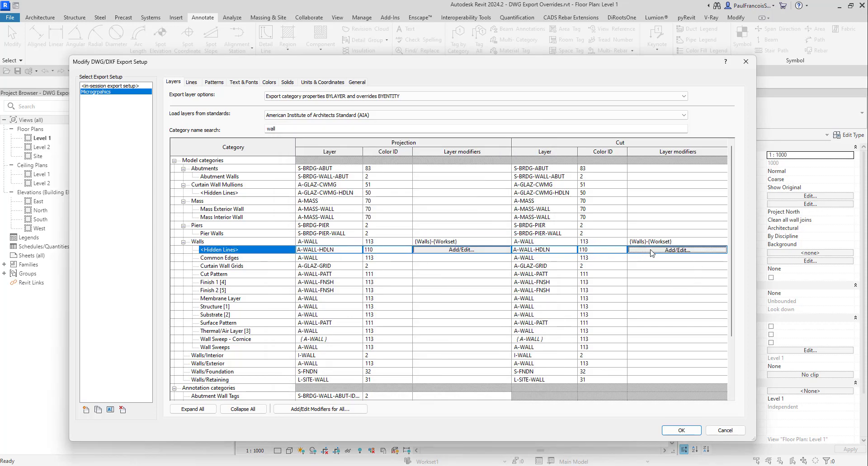
click(660, 251)
click(322, 293)
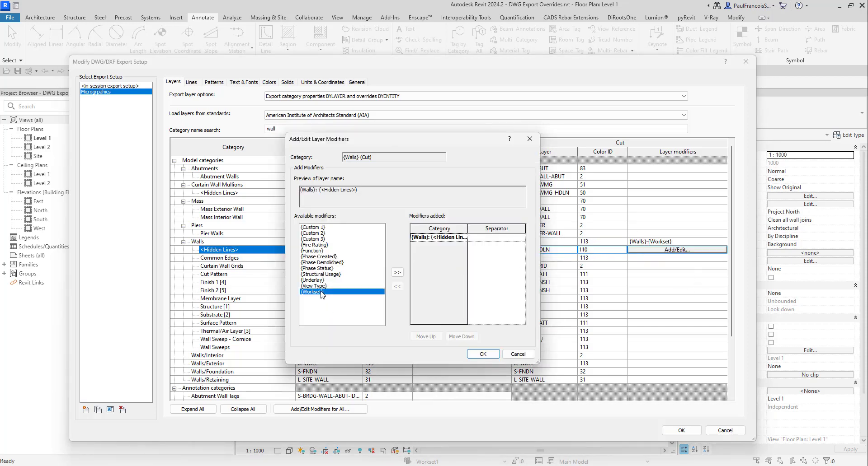
click(396, 272)
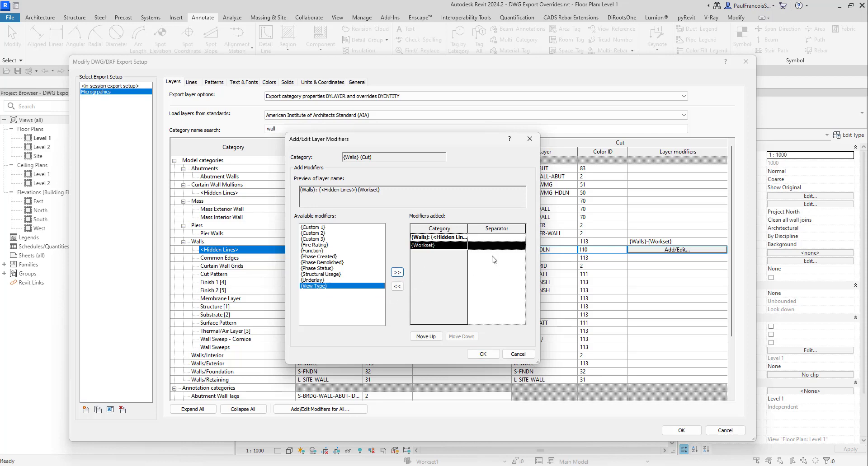
click(504, 237)
click(479, 238)
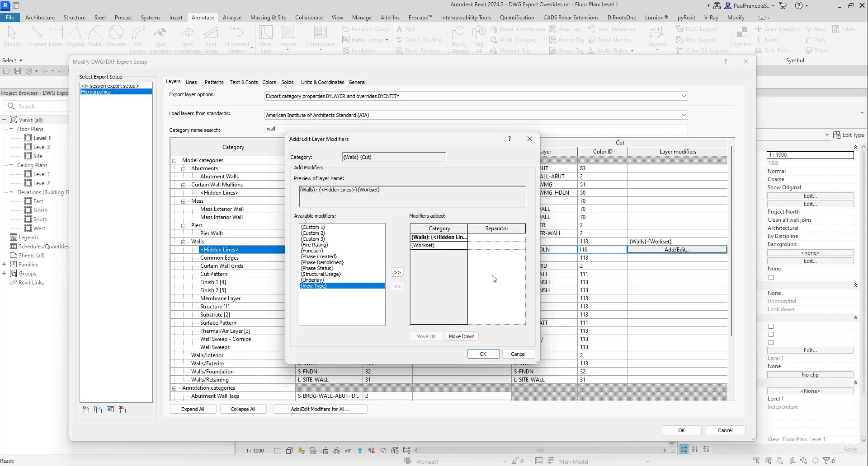
click(483, 354)
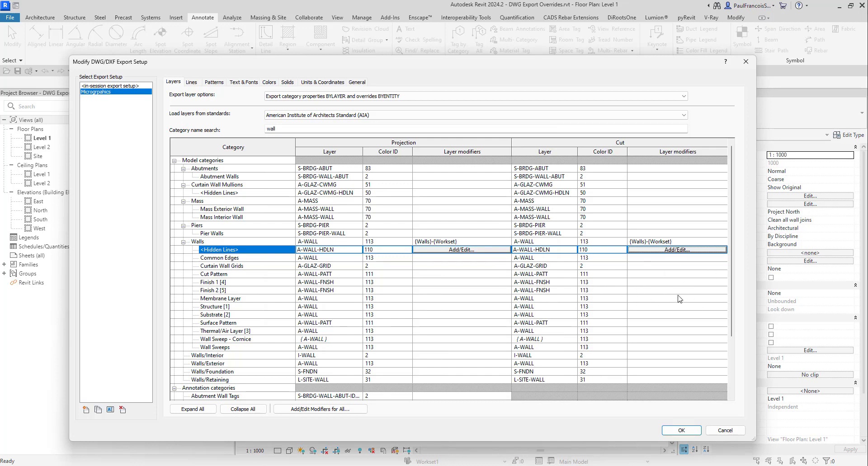
Select the Walls/Retaining row and accept the updated Micrographics setup
click(677, 380)
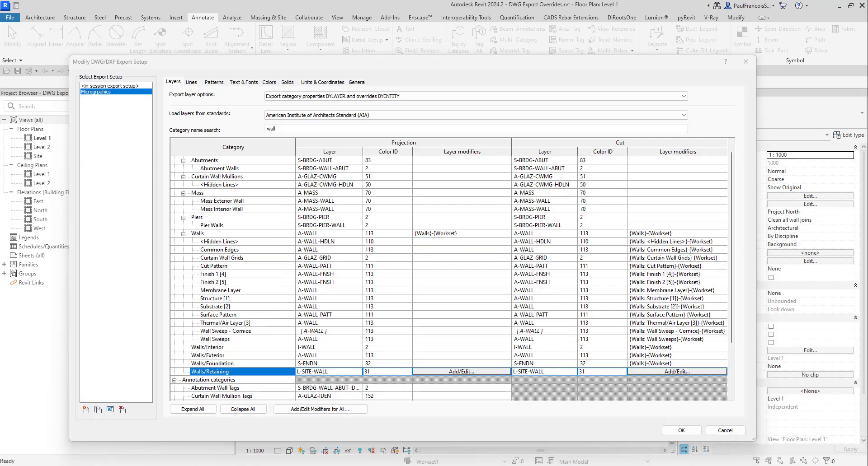
scroll(652, 254, down, 2)
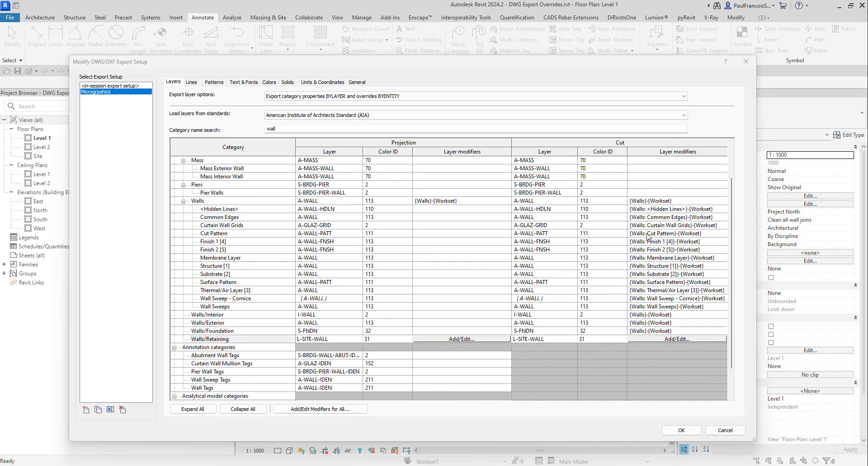
click(681, 431)
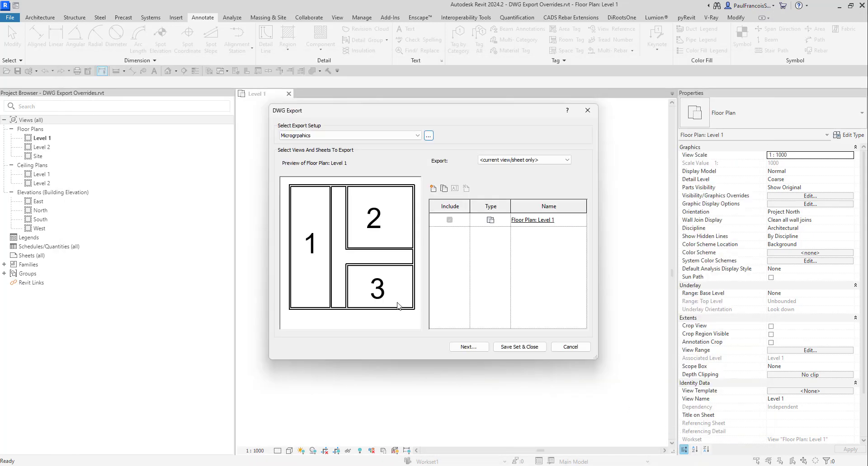
Re-export the Level 1 plan, overwriting DWG Export Overrides - Floor Plan - Level 1.dwg
click(484, 349)
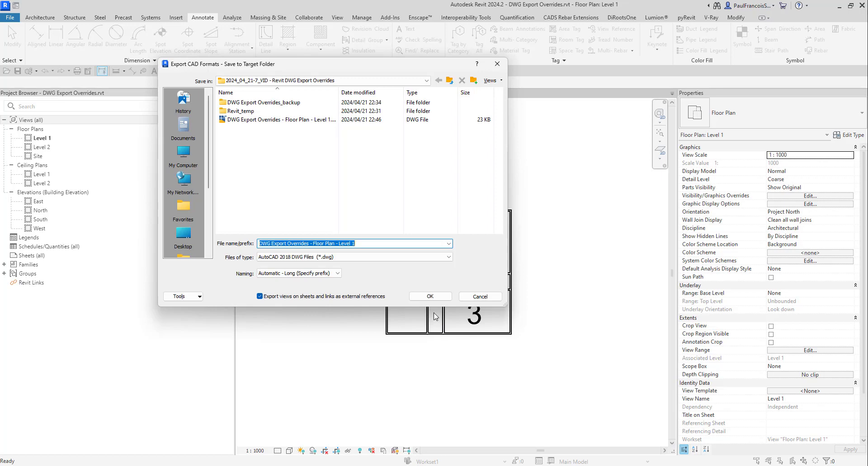
click(289, 119)
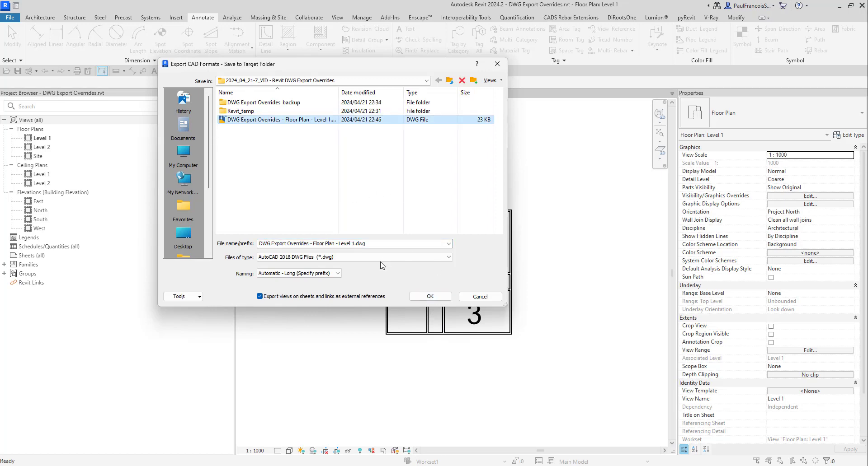
click(418, 294)
click(454, 262)
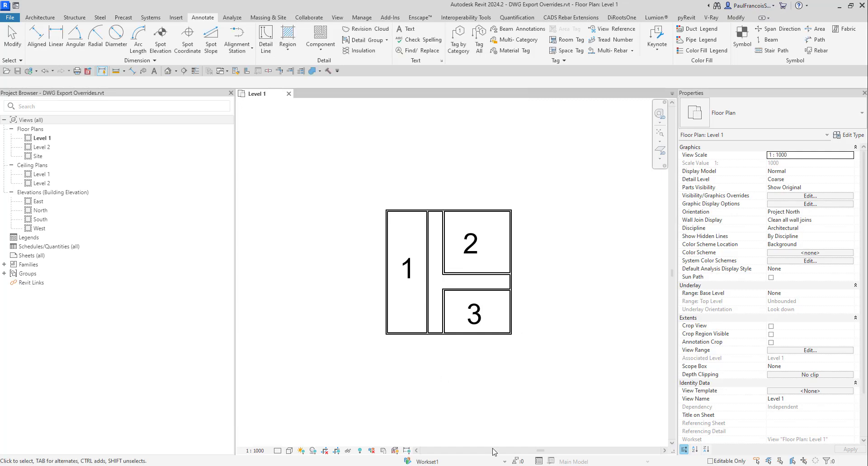
key(alt+Tab)
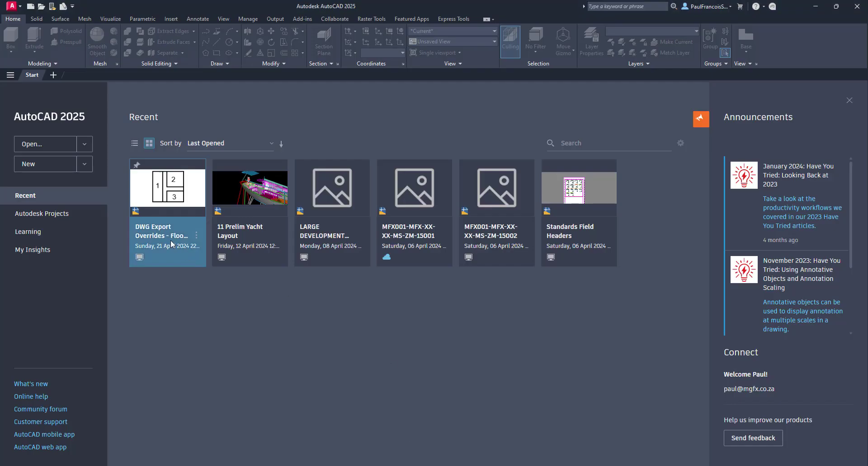
key(Return)
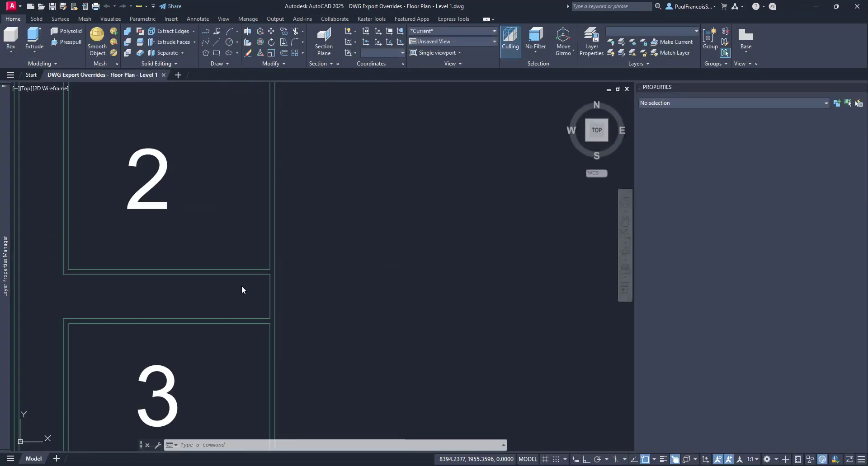
click(225, 286)
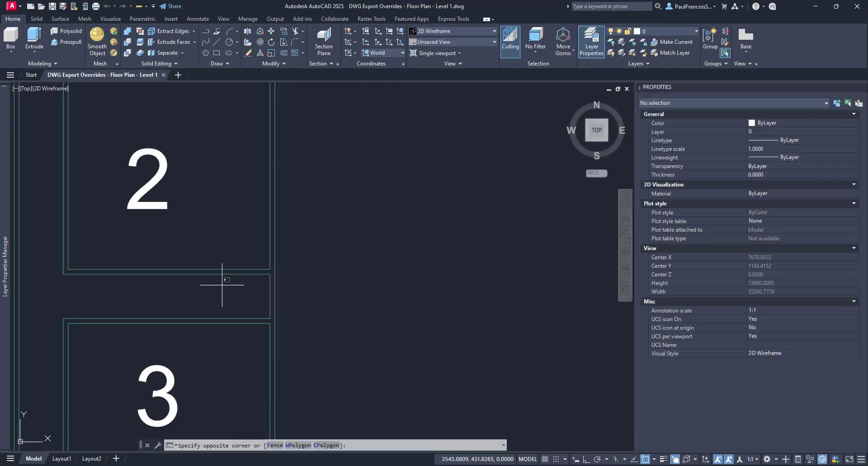
click(201, 254)
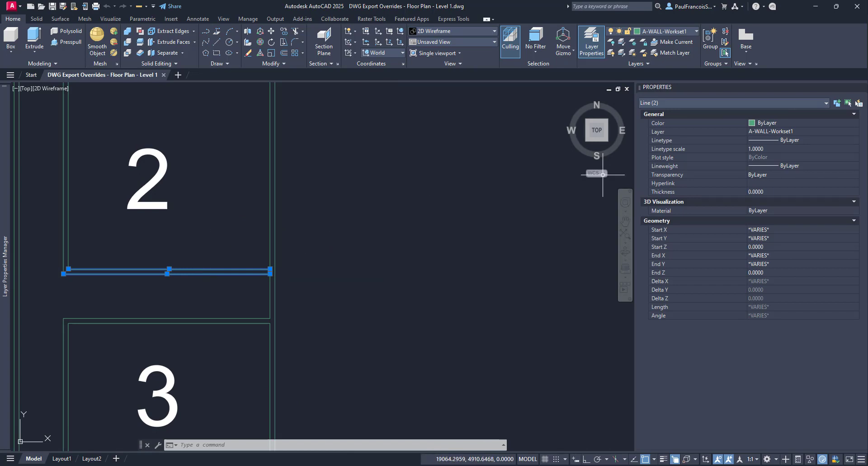
key(ctrl)
key(ctrl)
key(ctrl)
click(535, 137)
click(164, 87)
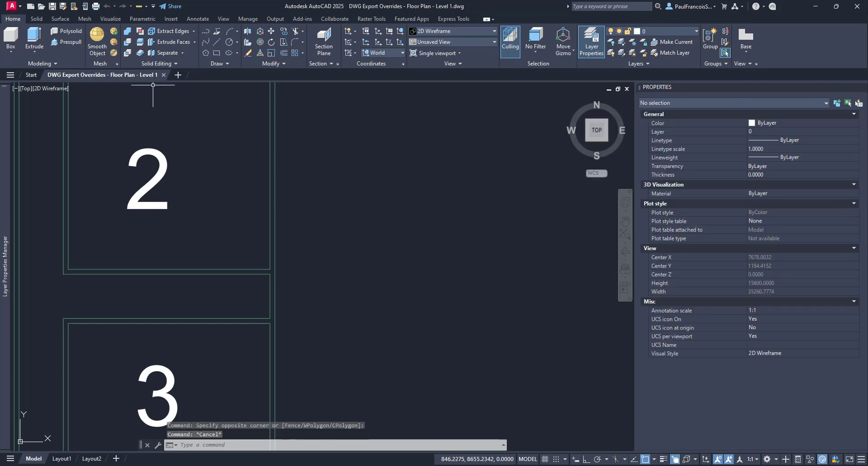
key(Escape)
key(ctrl+F4)
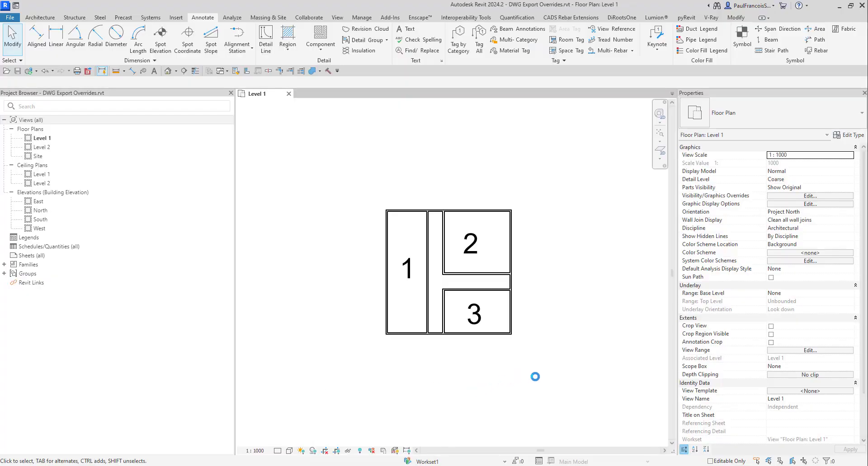
Create a new workset named Store 1 from the Worksets list
click(407, 461)
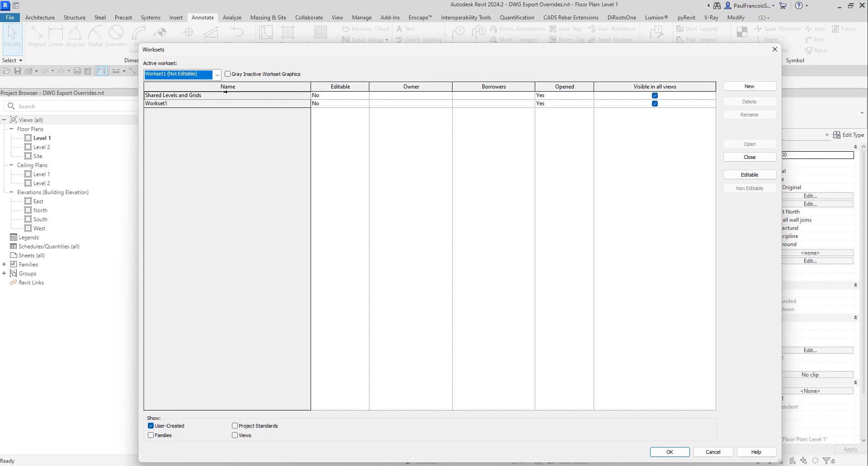
click(749, 87)
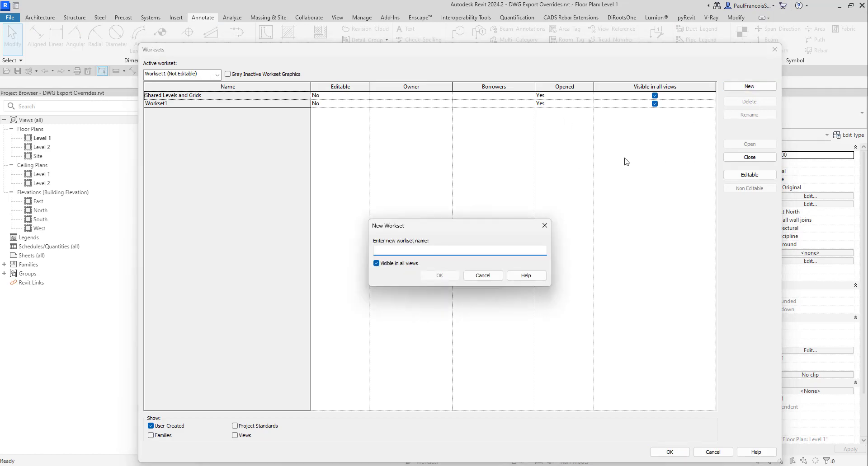
text(Store A)
drag(400, 249, 369, 273)
click(410, 250)
drag(394, 250, 375, 250)
click(450, 276)
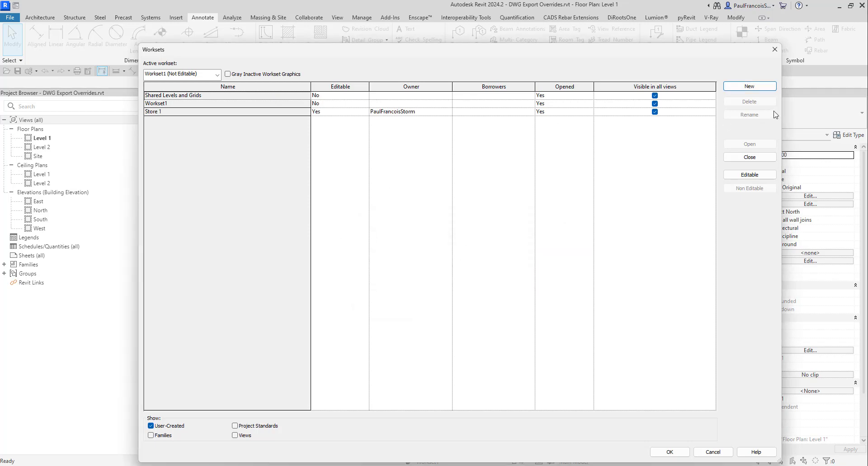
Add worksets Store 2 and Store 3, then make Store 3 the active workset
click(737, 88)
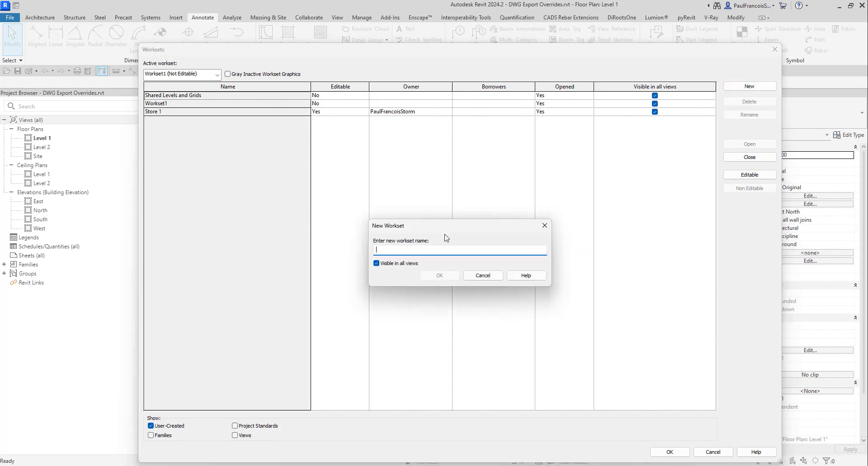
text(Store 2)
click(436, 276)
click(749, 87)
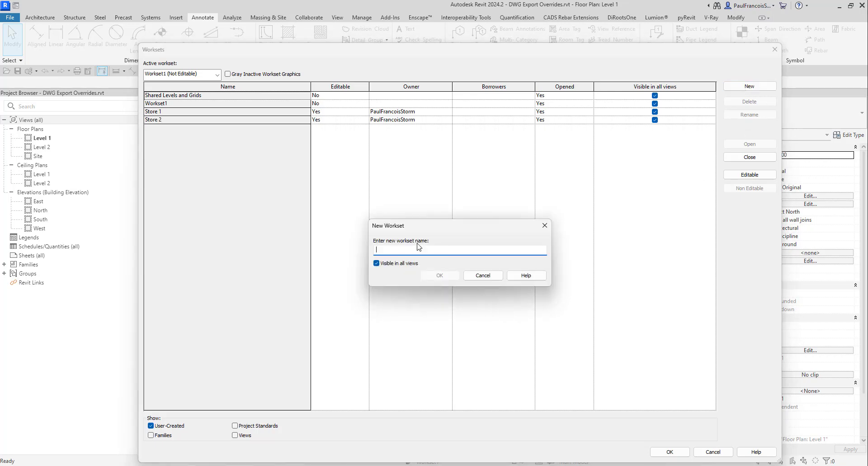
text(Store 1)
click(427, 276)
click(670, 456)
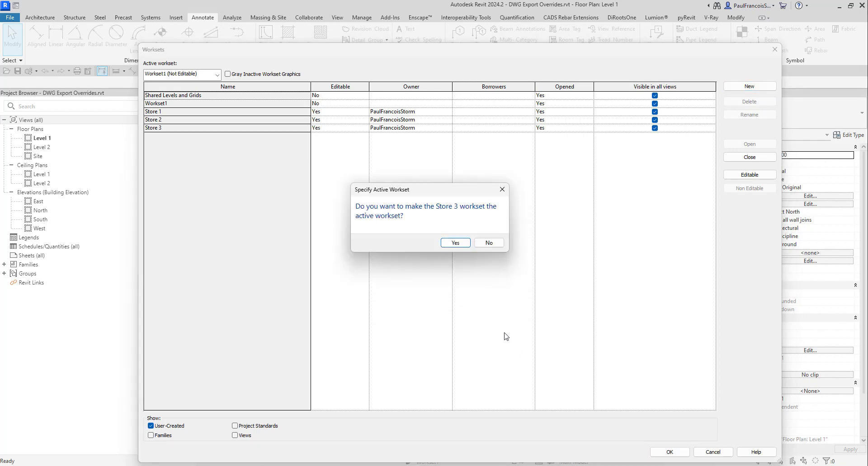
click(452, 242)
Check the workset of the wall between room 1 and rooms 2 and 3
scroll(446, 262, up, 2)
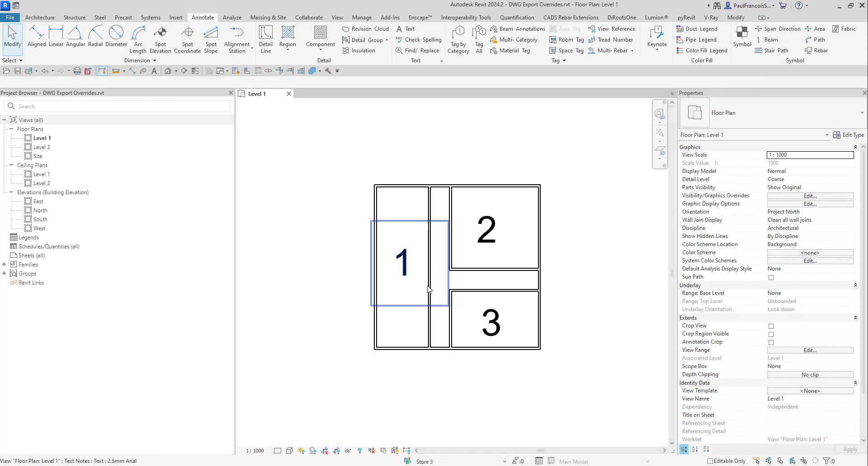
click(430, 316)
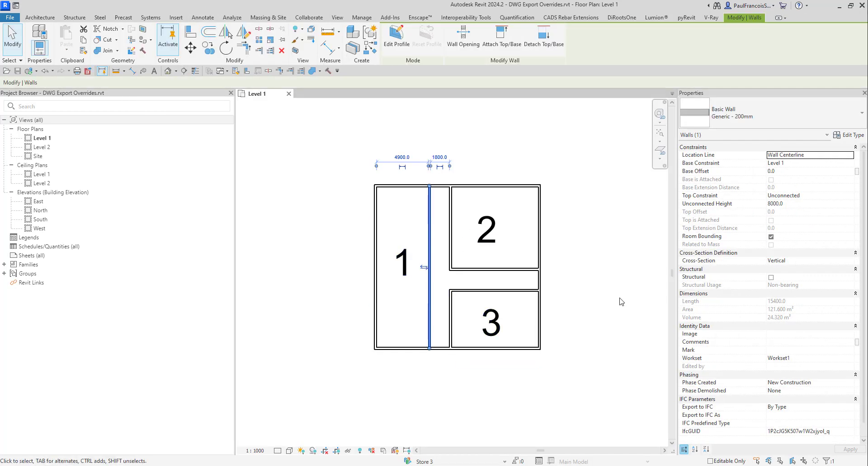
click(840, 358)
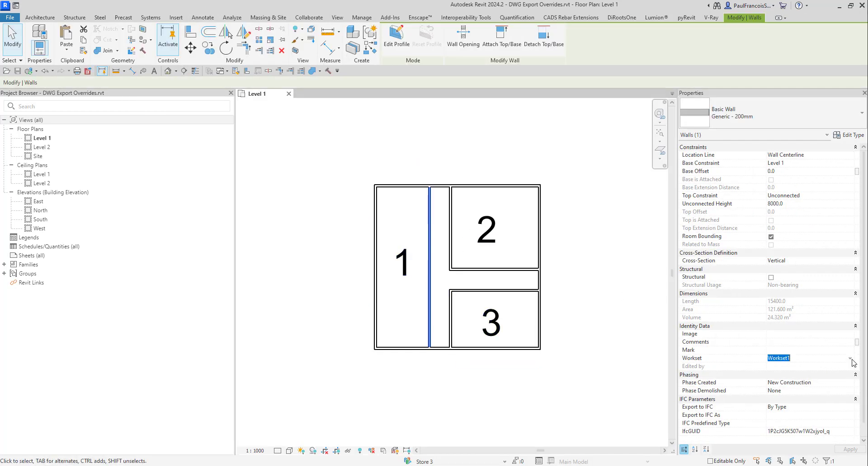
click(500, 269)
click(402, 262)
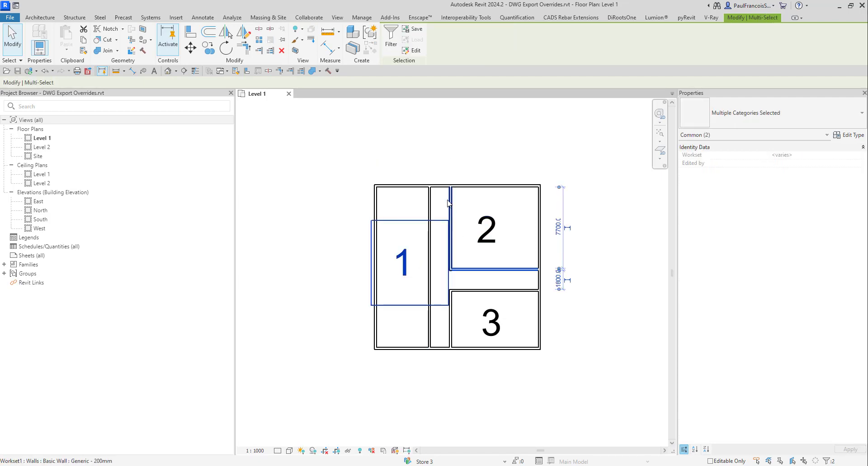
key(Escape)
click(473, 270)
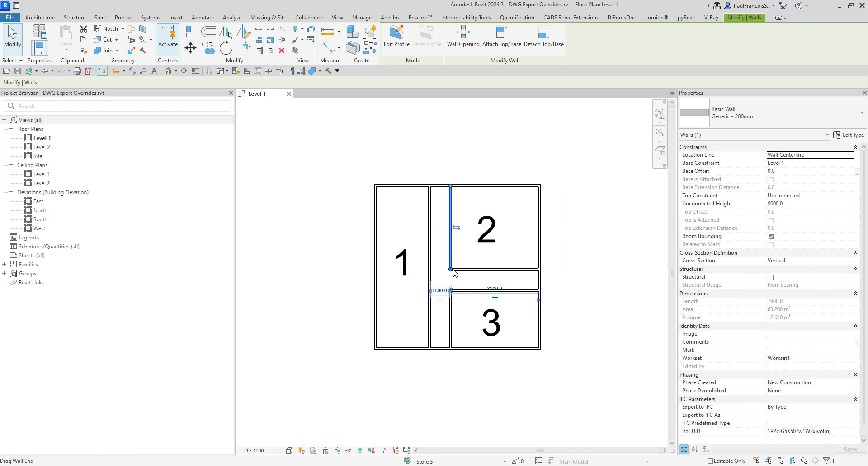
Put both walls around room 2 on the Store 2 workset
scroll(454, 272, up, 2)
key(Escape)
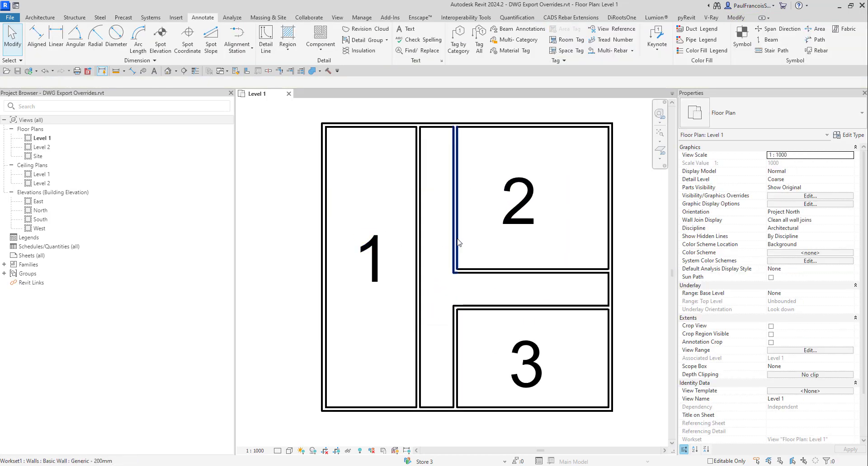
key(Tab)
click(458, 242)
click(847, 360)
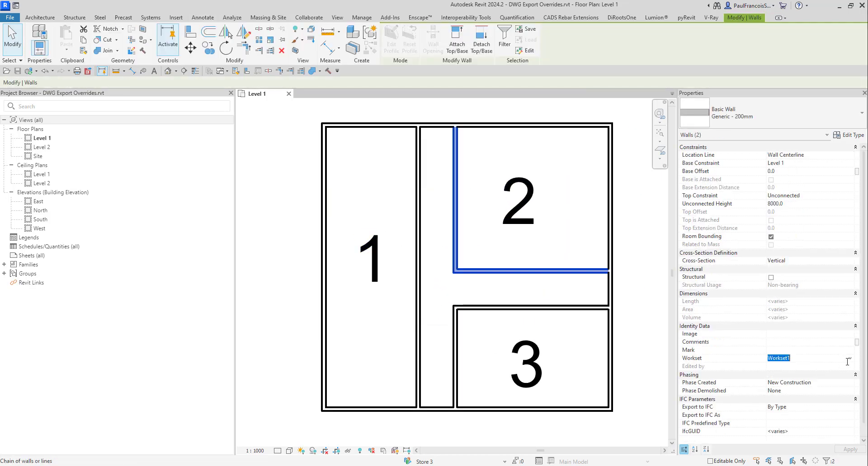
click(849, 360)
click(782, 382)
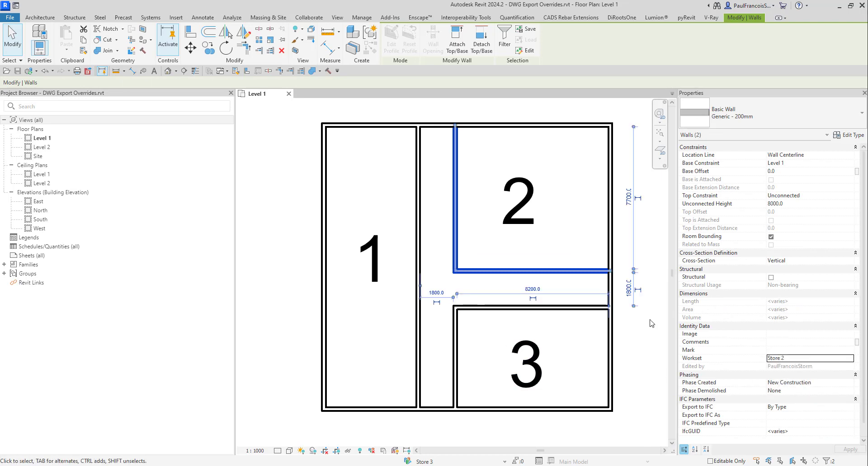
Check the room 3 walls' workset, then synchronize with the central model
key(Escape)
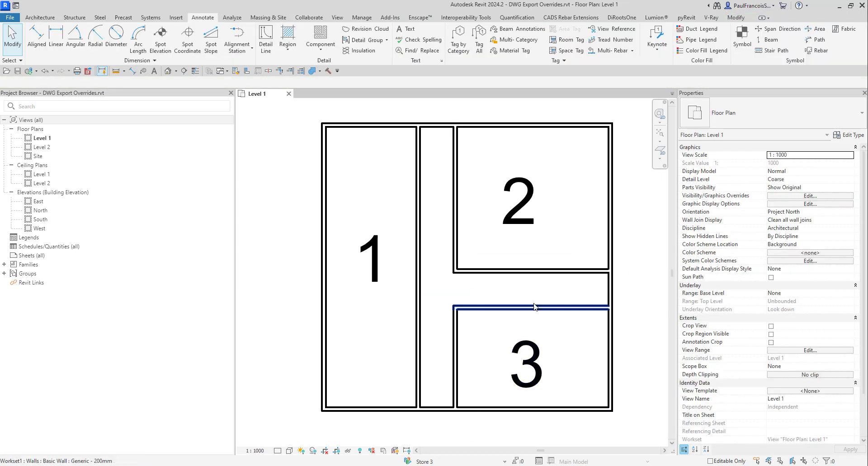
key(Tab)
click(487, 308)
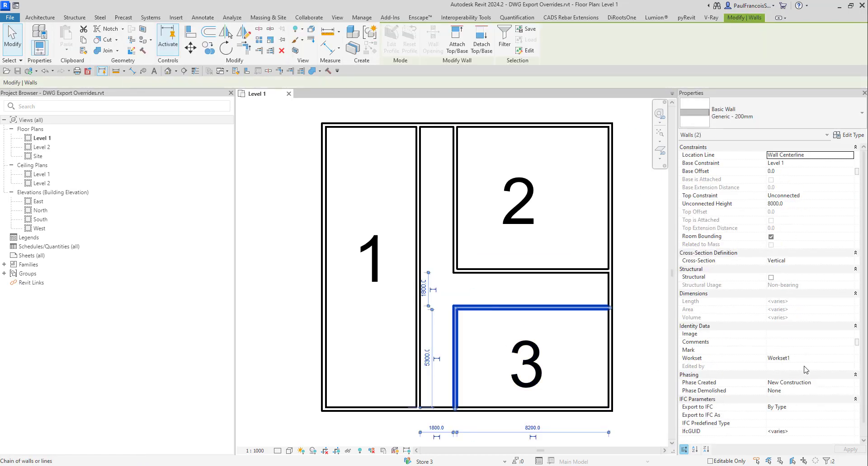
click(849, 359)
click(850, 358)
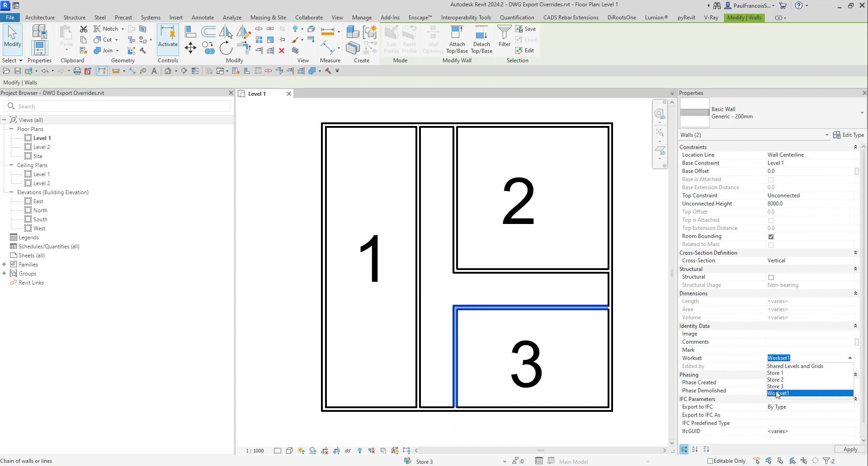
click(581, 350)
scroll(611, 342, down, 2)
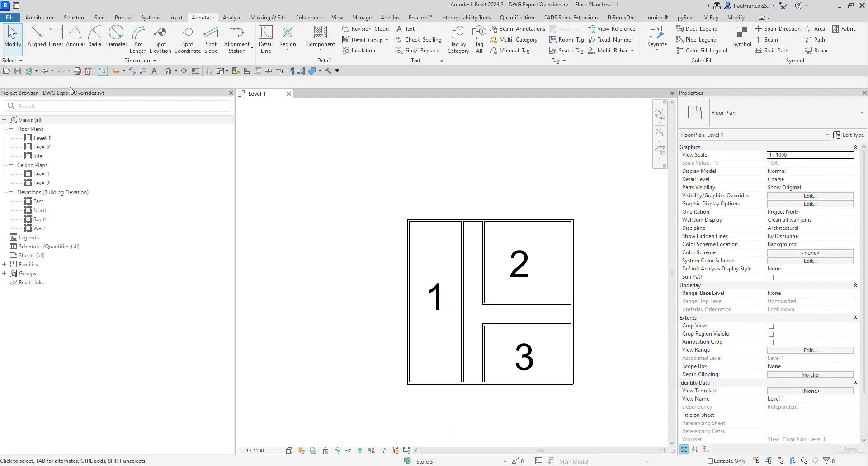
click(28, 71)
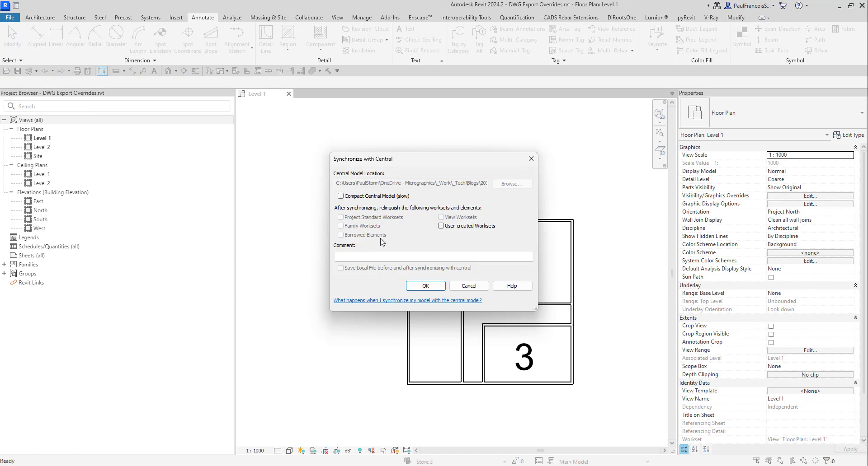
click(425, 289)
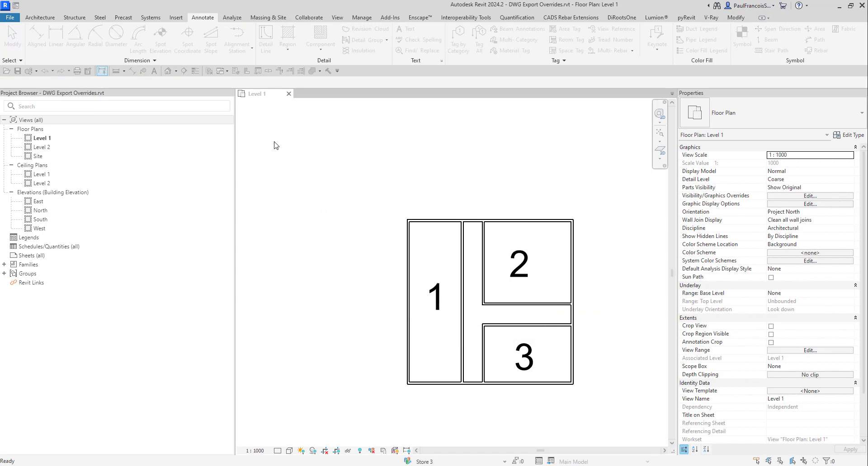
Start a DWG export of the Level 1 plan via File > Export > CAD Formats
click(10, 17)
mouse_move(50, 154)
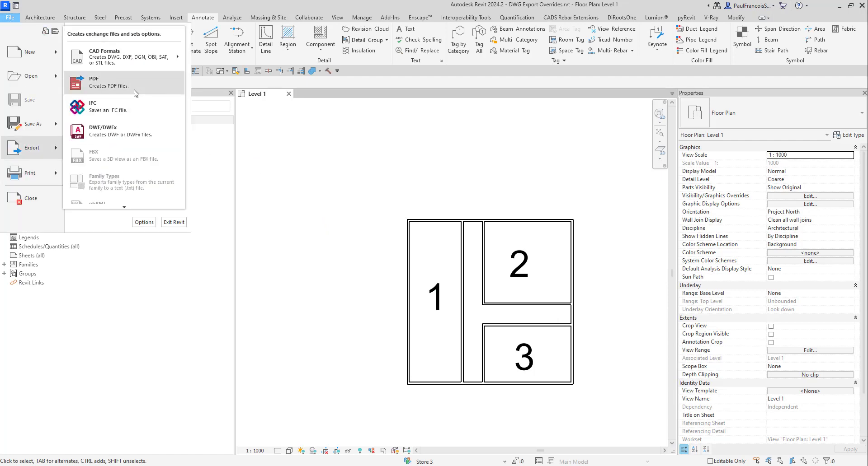
mouse_move(132, 57)
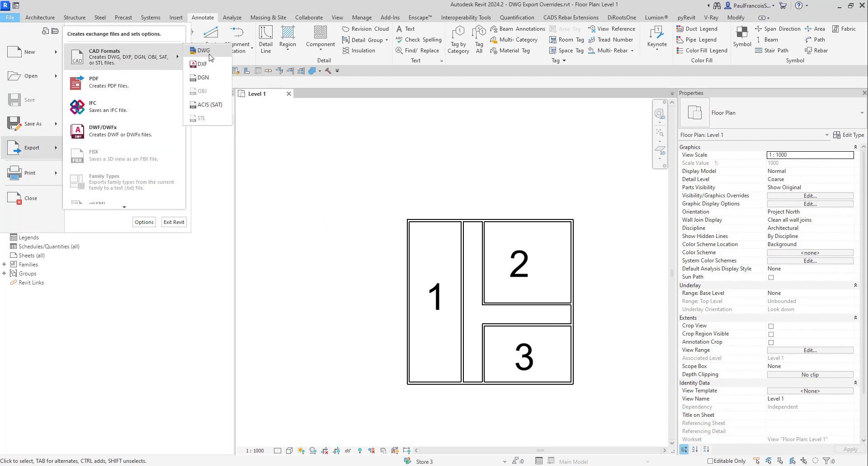
click(209, 57)
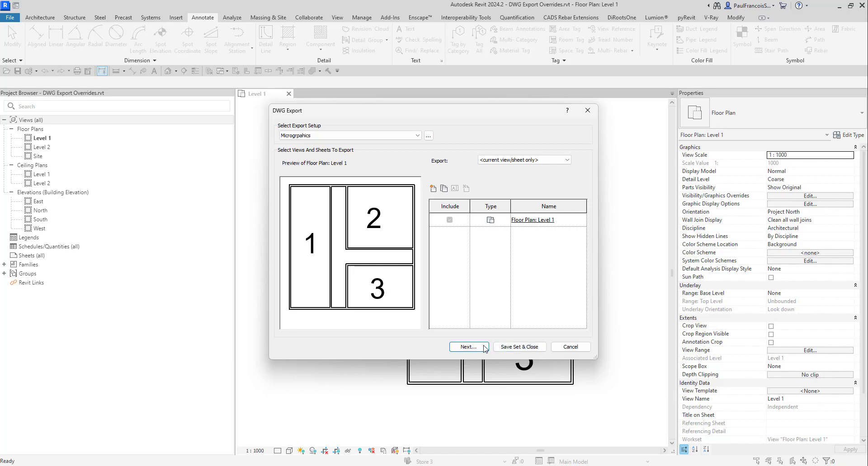
click(469, 346)
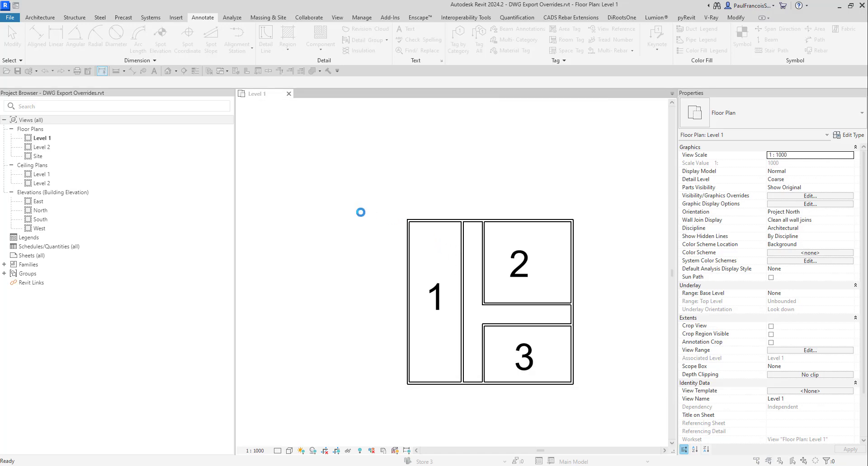
Overwrite the existing Level 1 DWG and open the exported drawing in AutoCAD
click(269, 120)
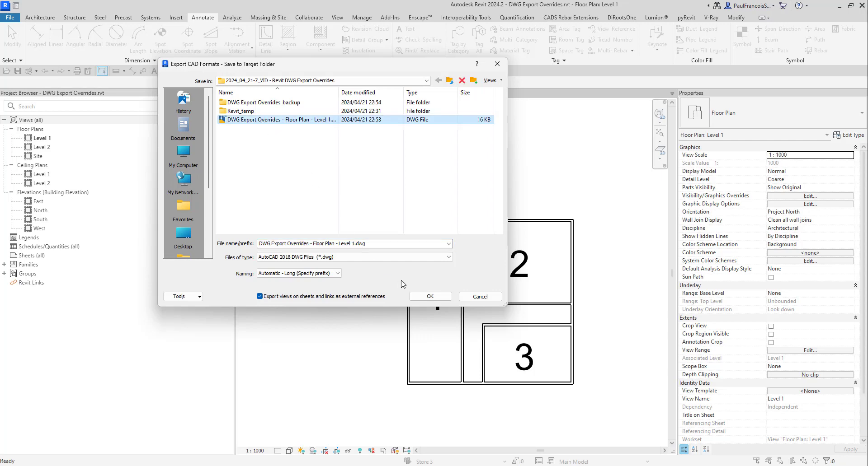
click(429, 297)
click(452, 265)
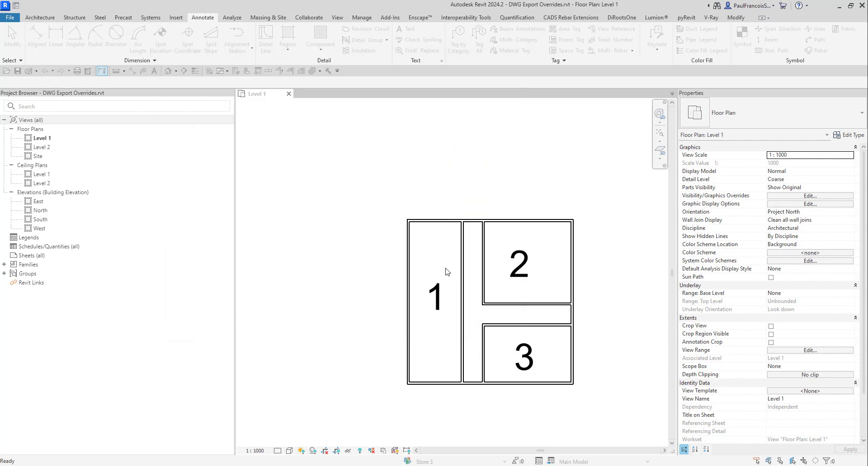
key(alt+Tab)
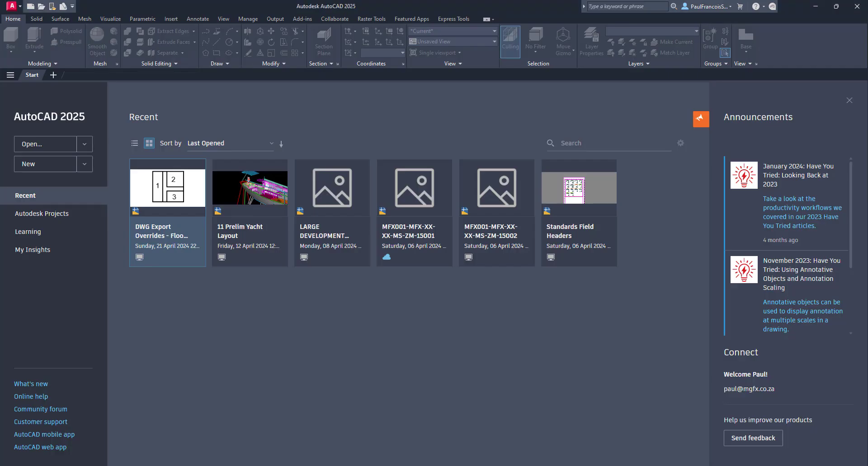
click(173, 233)
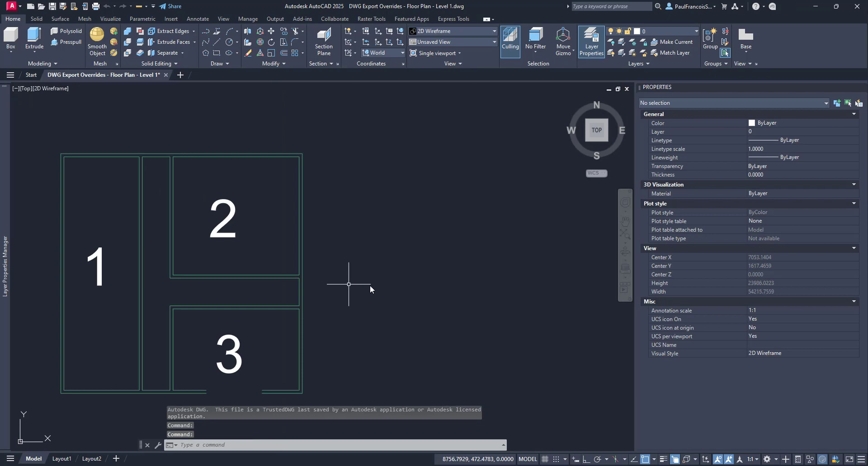
Select room 1's wall lines and confirm they are on layer A-WALL-Store 1
scroll(369, 286, down, 3)
scroll(287, 291, up, 5)
click(243, 289)
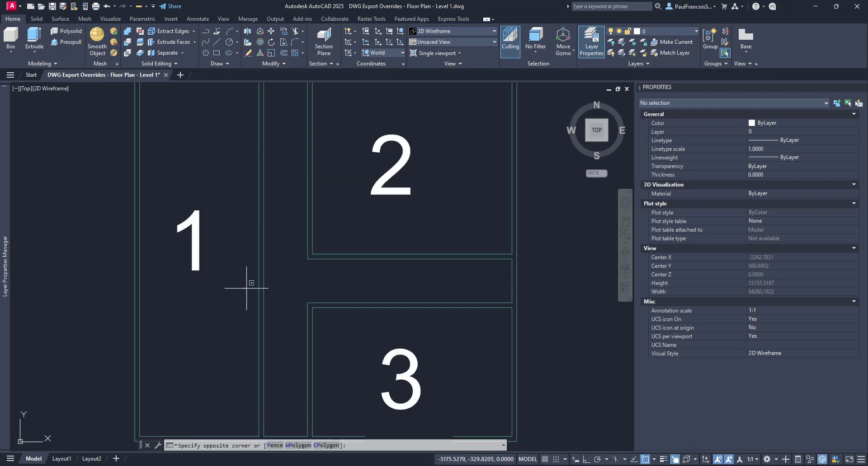
click(271, 292)
click(243, 294)
key(Escape)
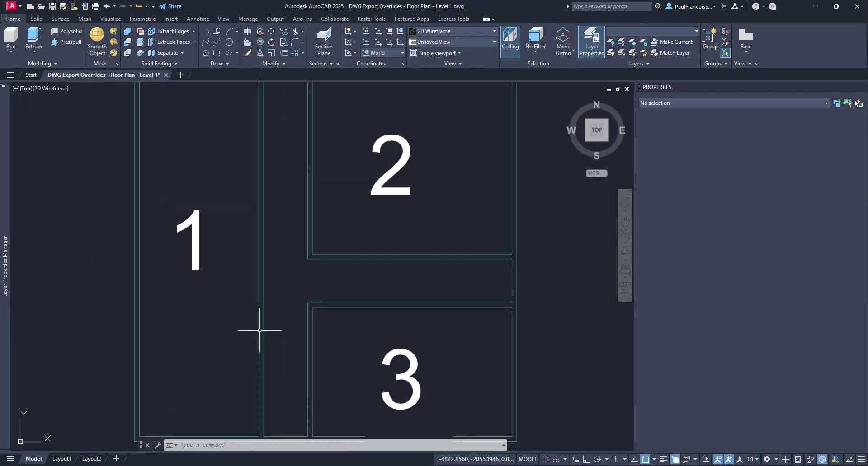
click(267, 400)
click(251, 397)
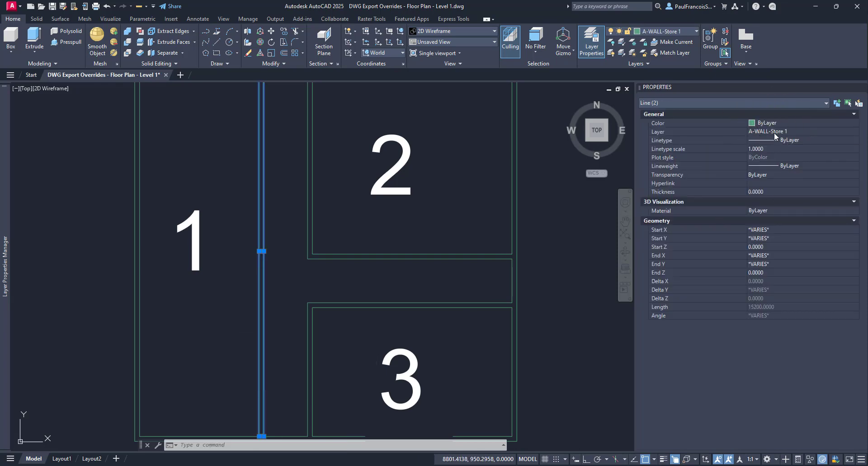
key(Escape)
Select room 2 and room 3 wall lines to confirm layers A-WALL-Store 2 and 3
click(319, 271)
click(300, 245)
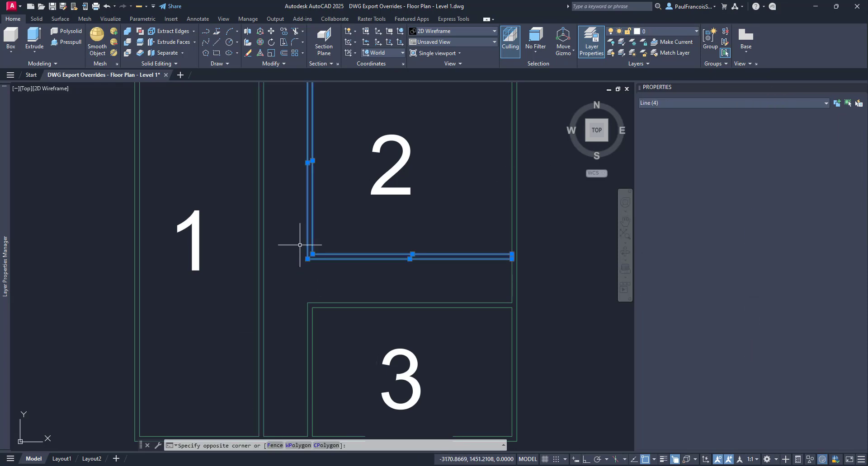
key(Escape)
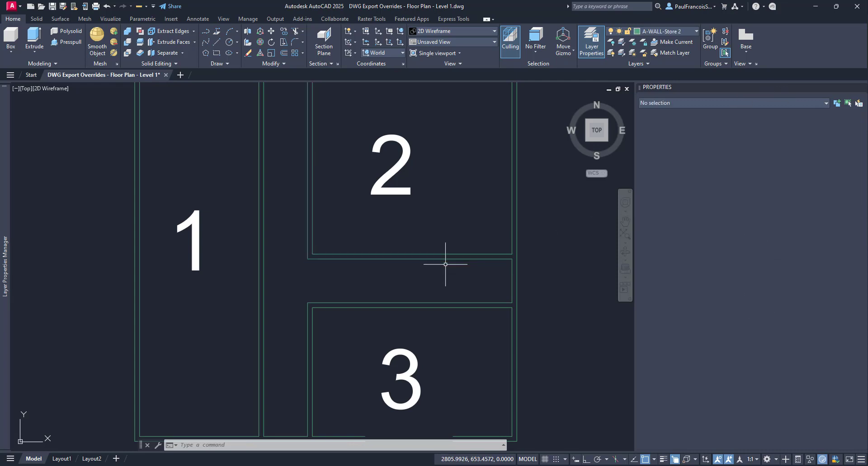
click(325, 293)
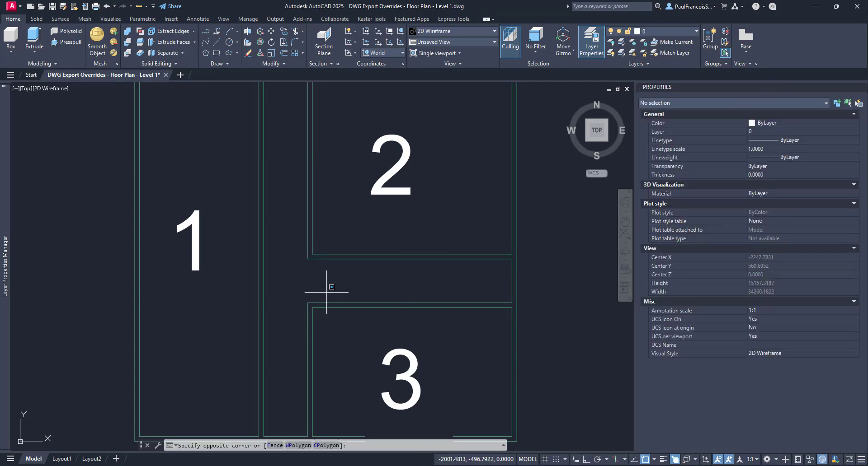
click(295, 316)
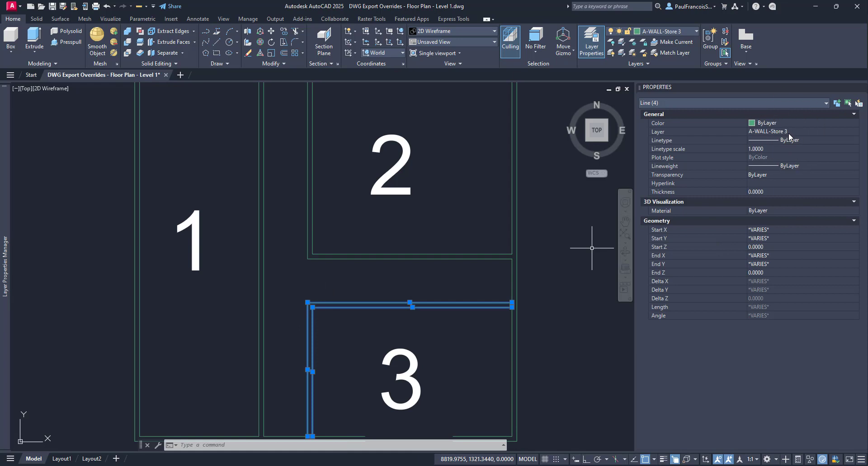
key(Escape)
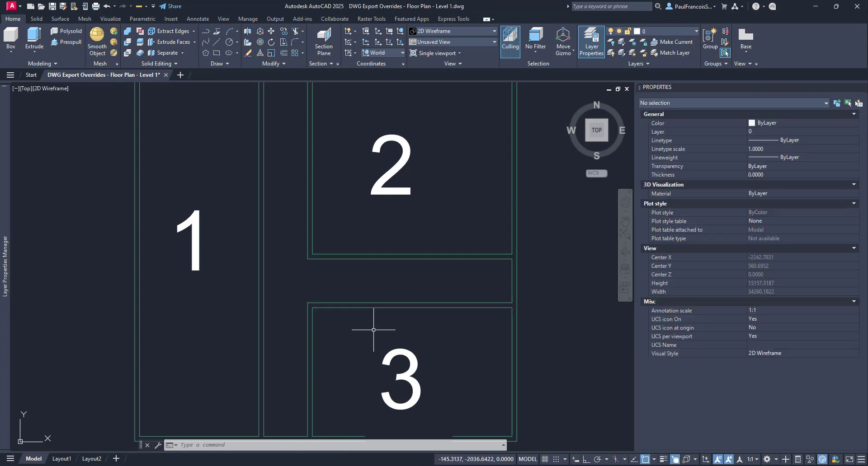
Cancel the pending selection window and return to Revit
scroll(373, 330, down, 5)
scroll(380, 319, up, 3)
click(417, 309)
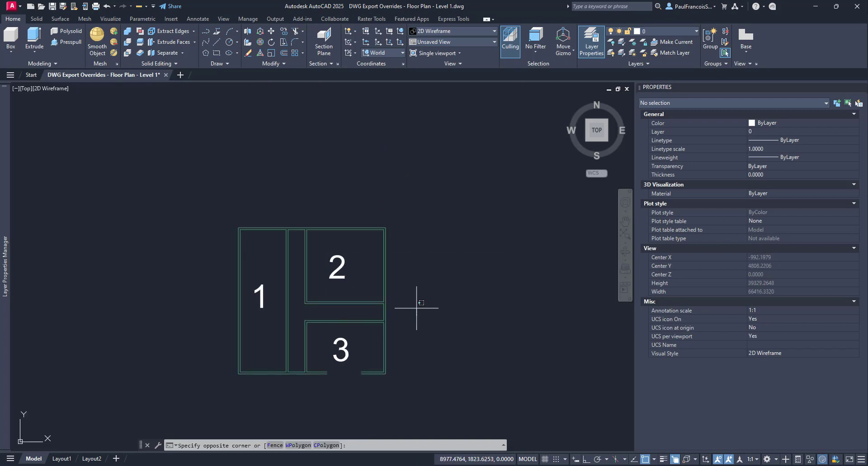
click(408, 281)
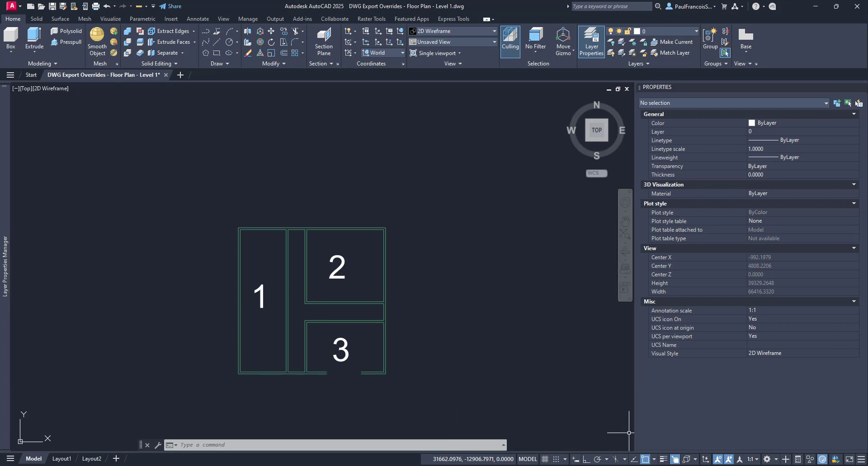
key(alt+Tab)
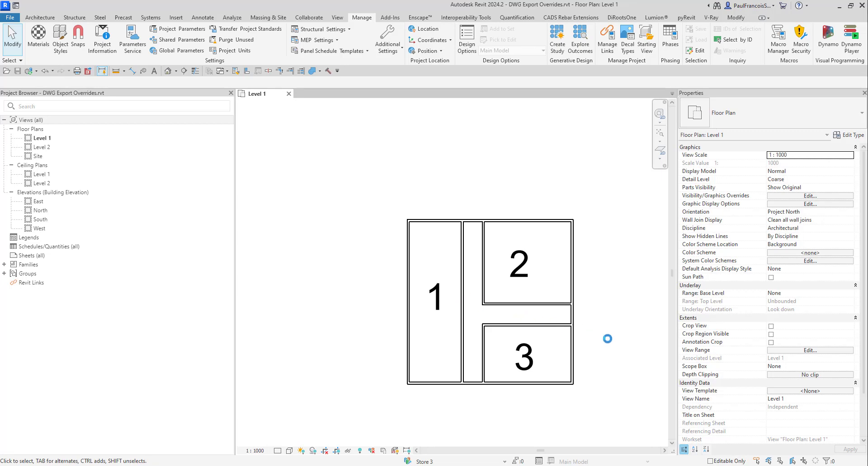
scroll(607, 339, up, 2)
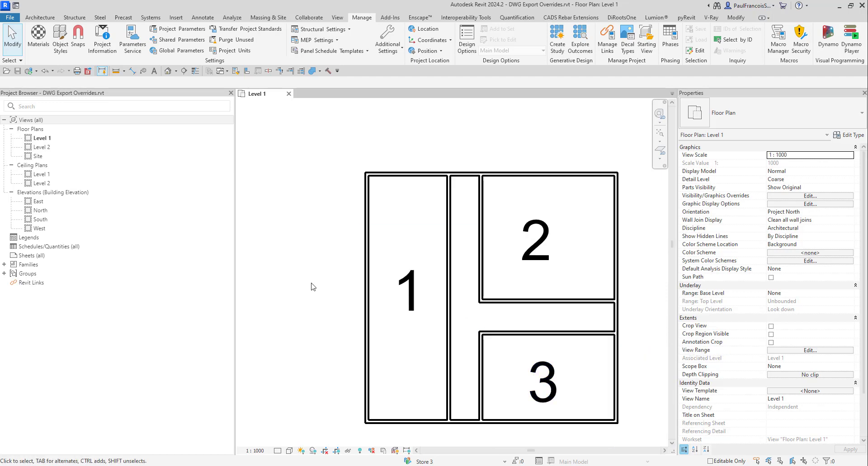
scroll(311, 268, down, 1)
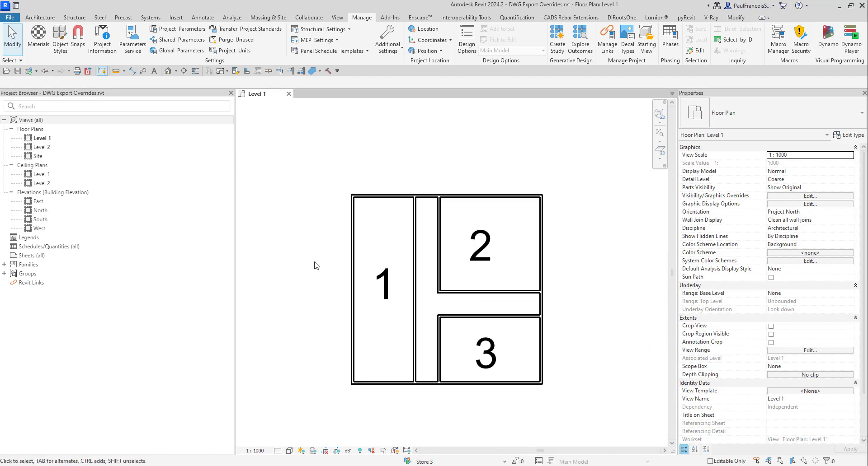